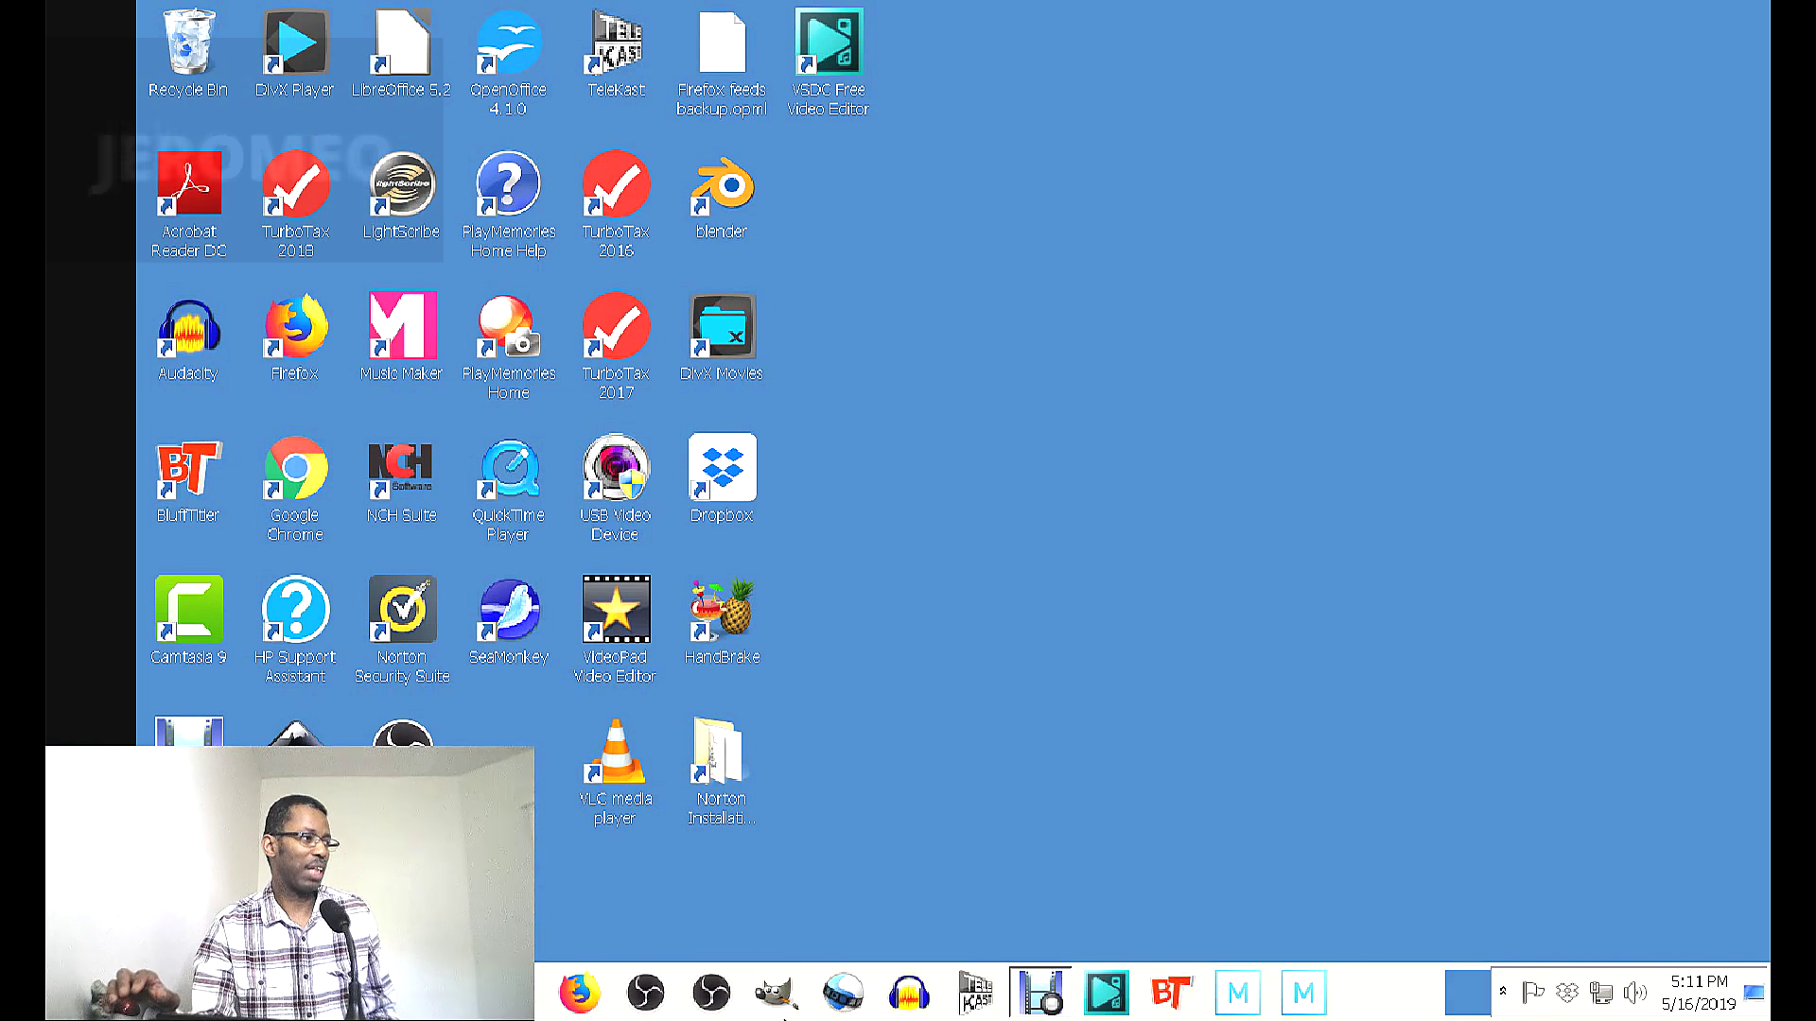
Launch Audacity from the taskbar and dismiss the 'Welcome to Audacity!' screen
{"action": "left_click", "coordinate": [916, 994]}
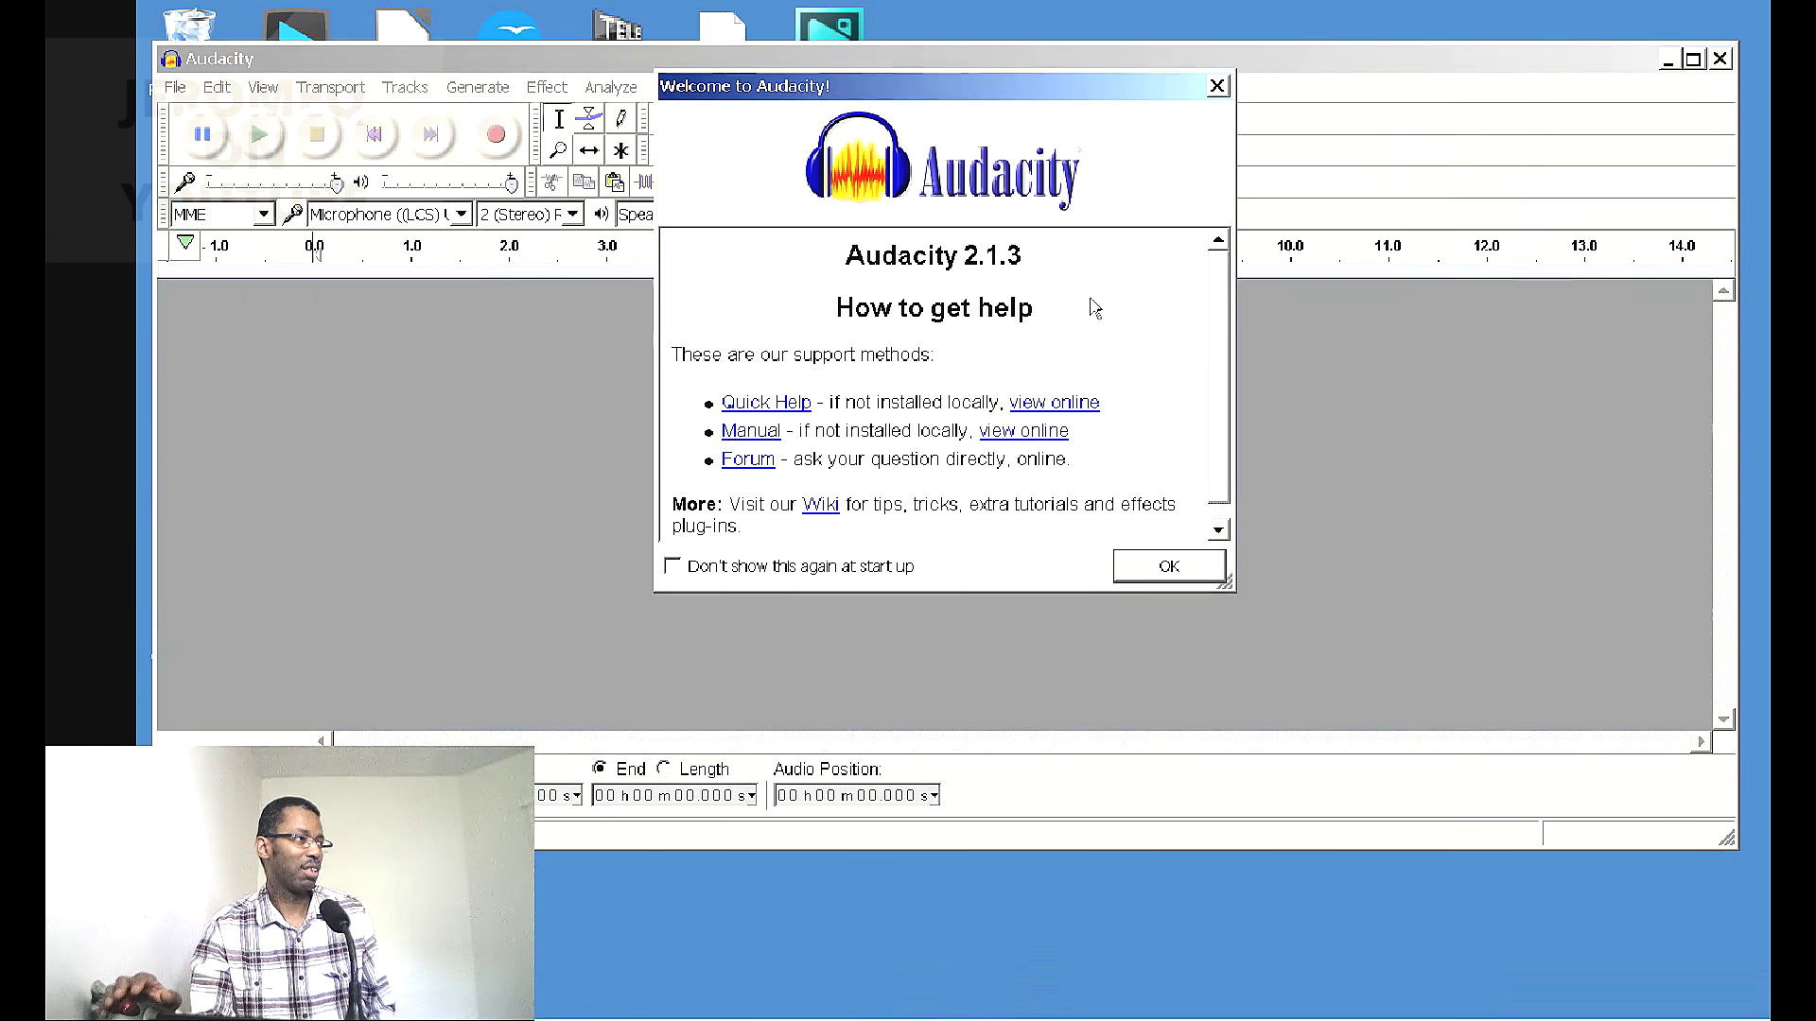
{"action": "left_click", "coordinate": [1217, 88]}
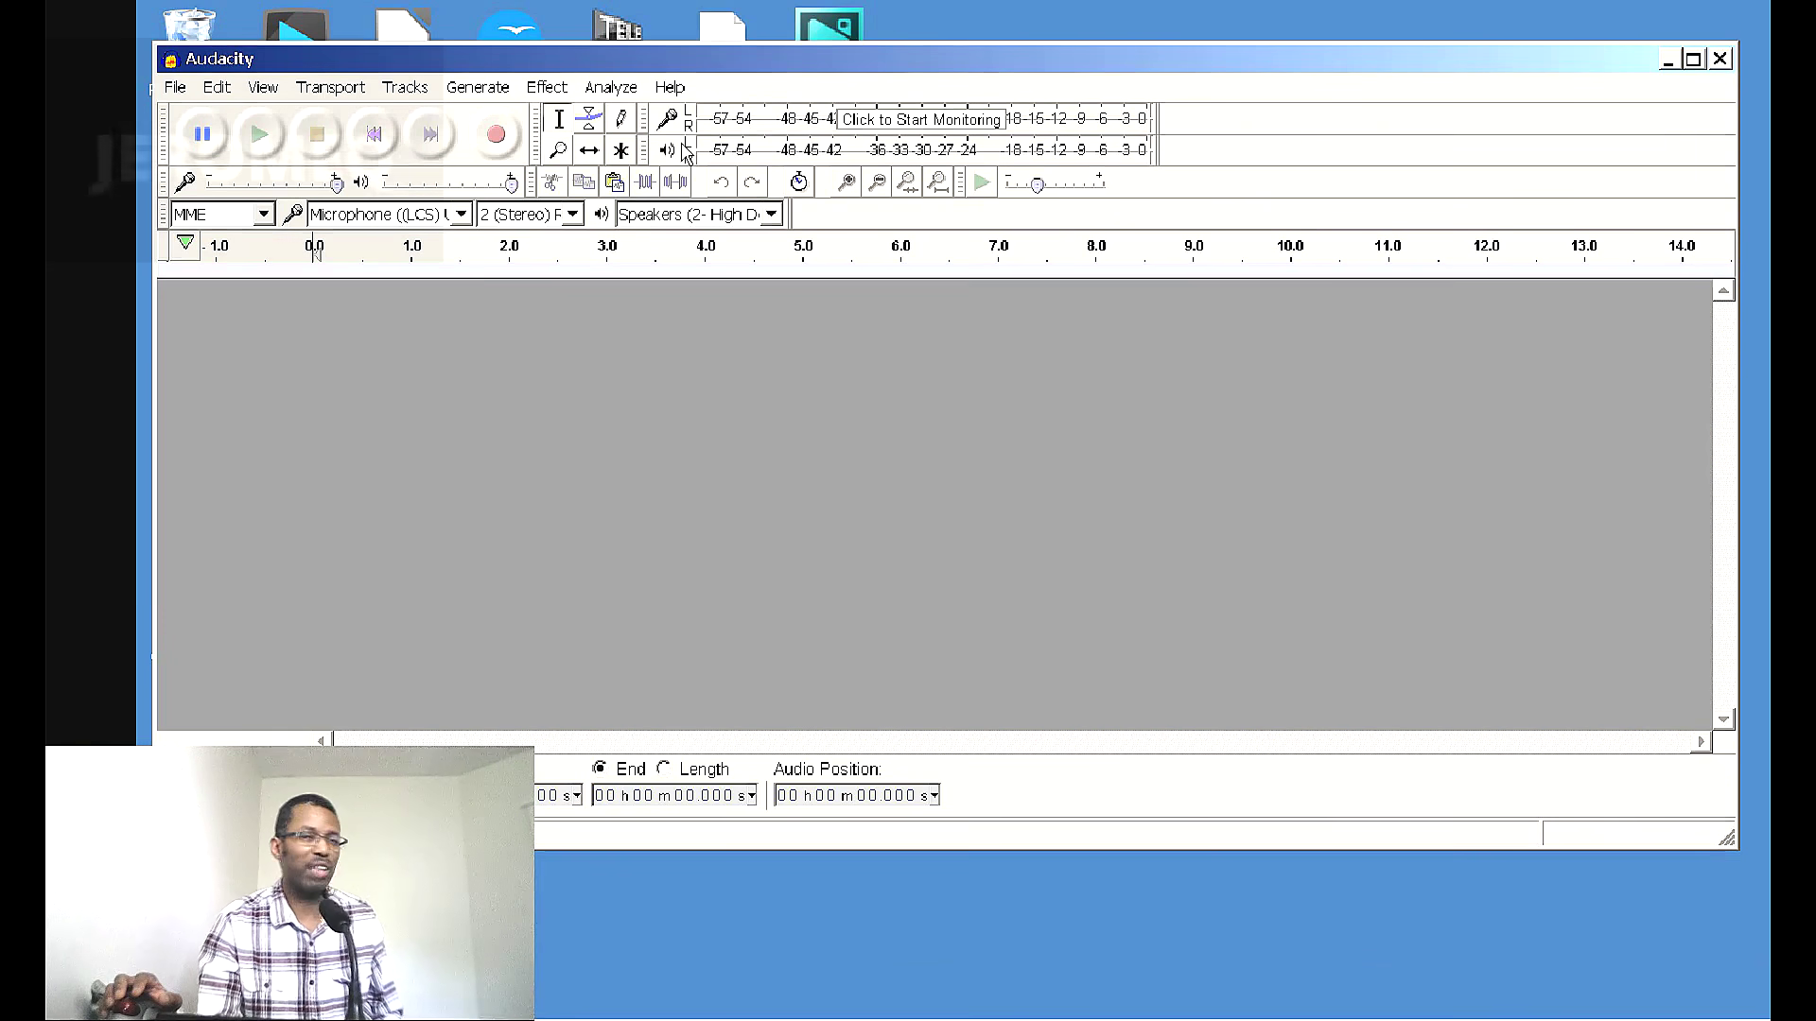
Record a roughly 14-second stereo voice clip from the microphone and play it back
{"action": "left_click", "coordinate": [500, 136]}
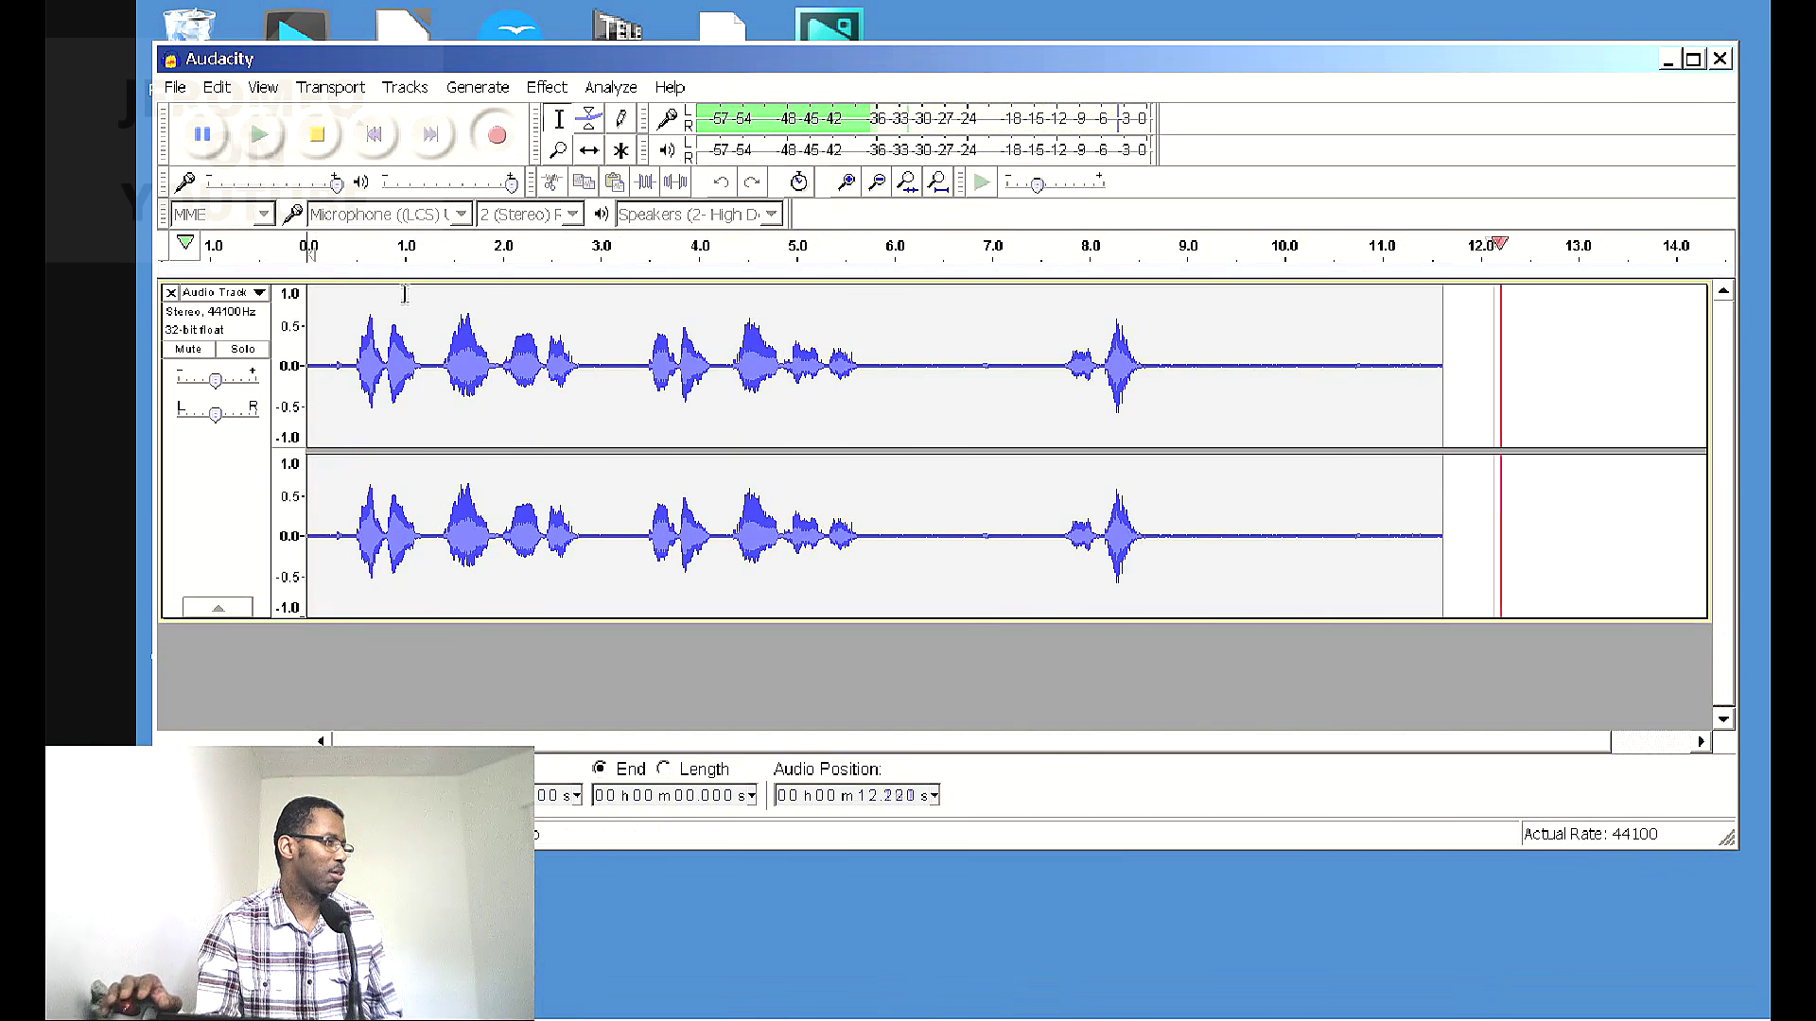
{"action": "left_click", "coordinate": [319, 138]}
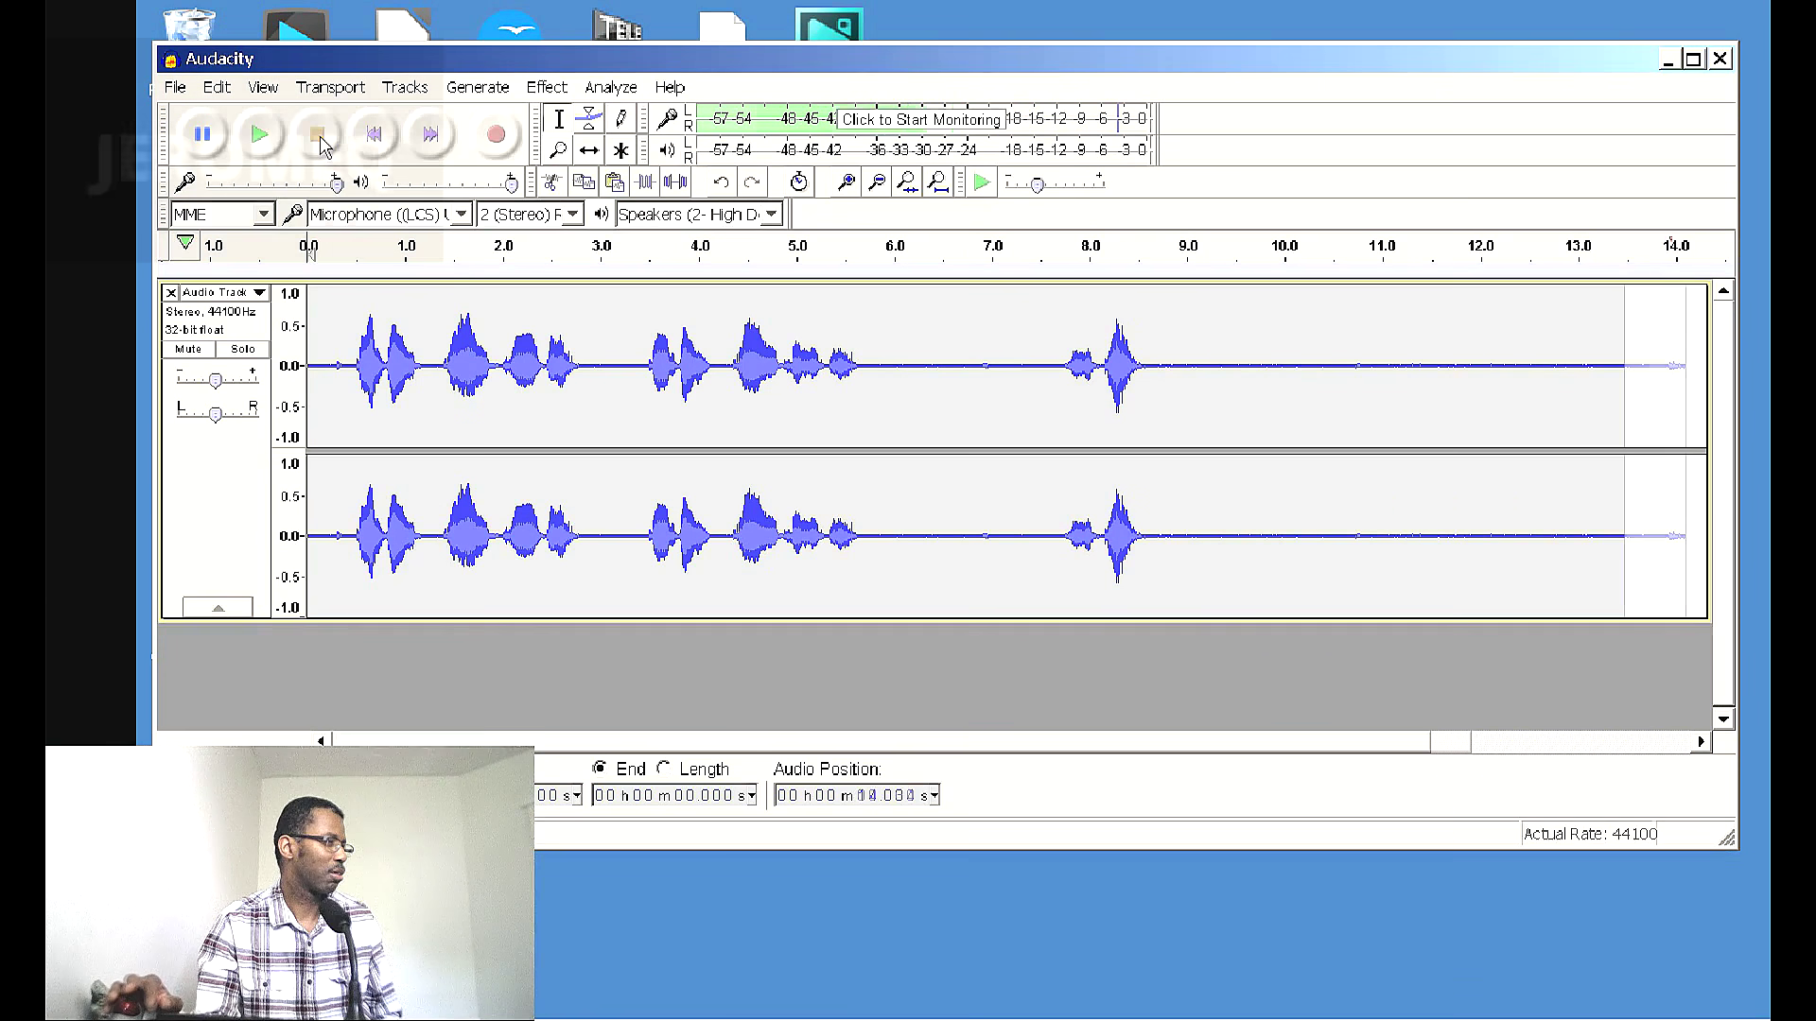
{"action": "left_click", "coordinate": [261, 138]}
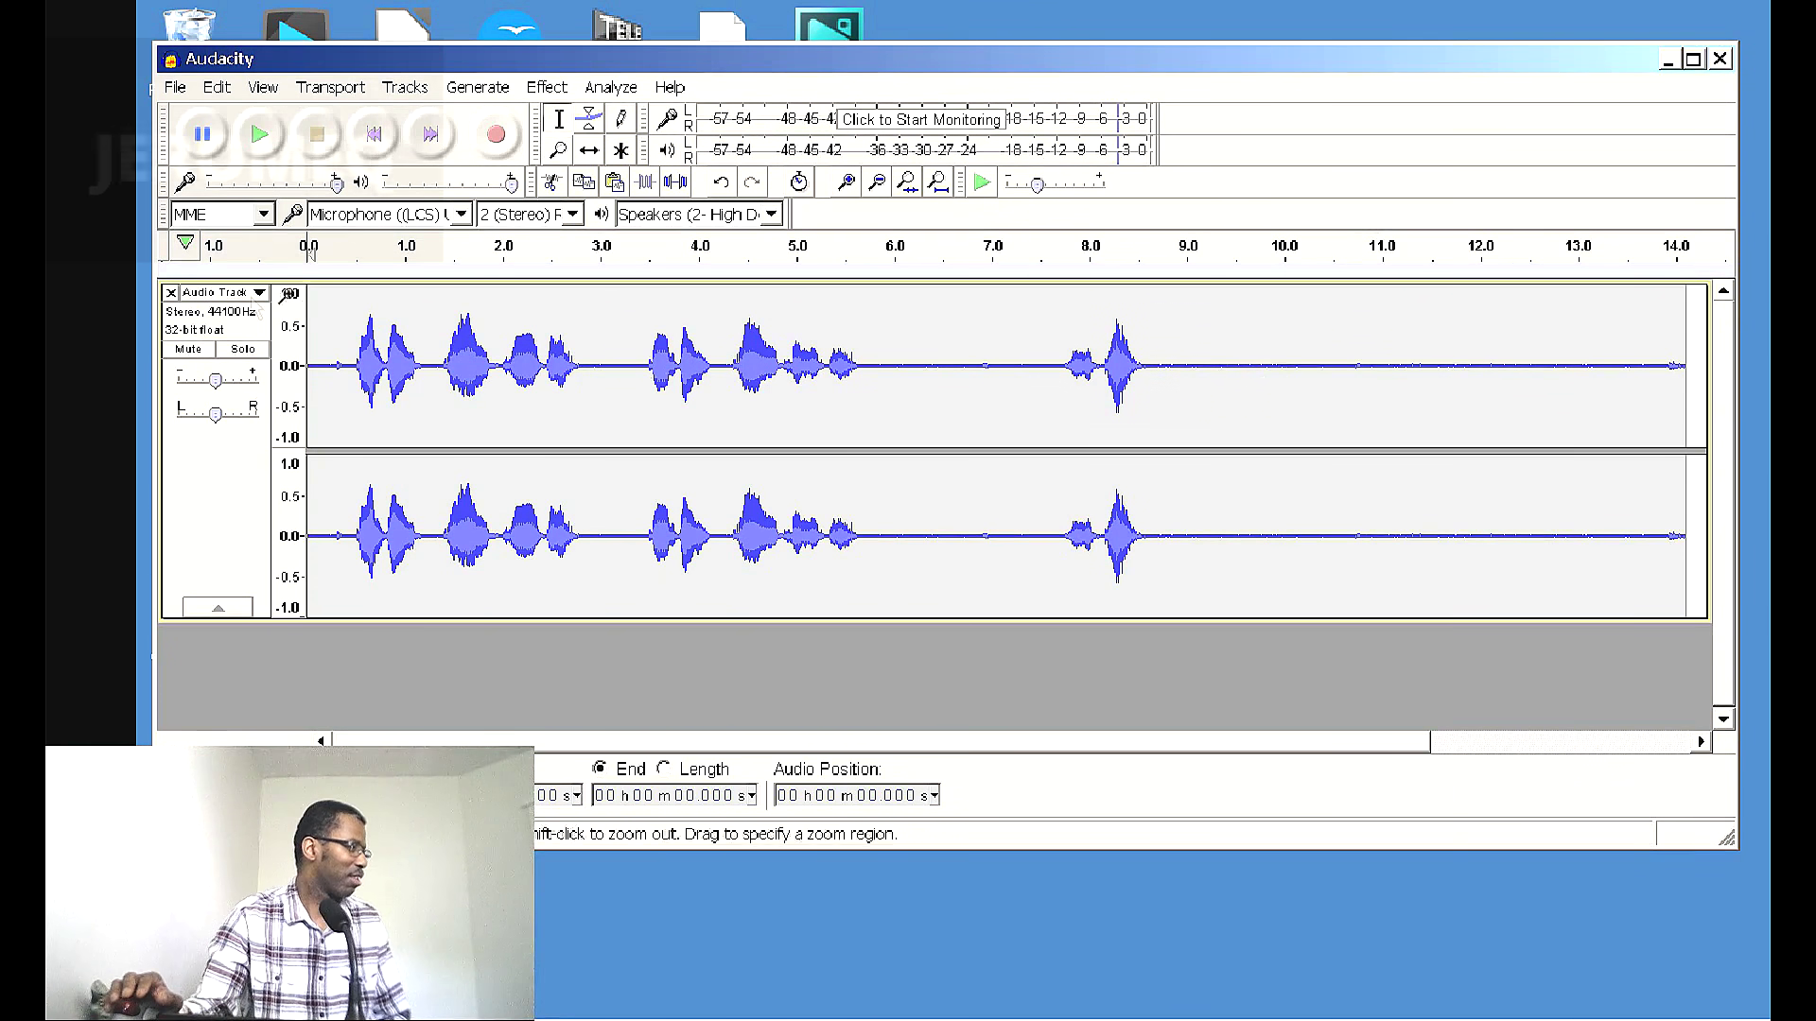
Delete the first take, record a new 12-second stereo clip, and play it back
{"action": "left_click", "coordinate": [171, 293]}
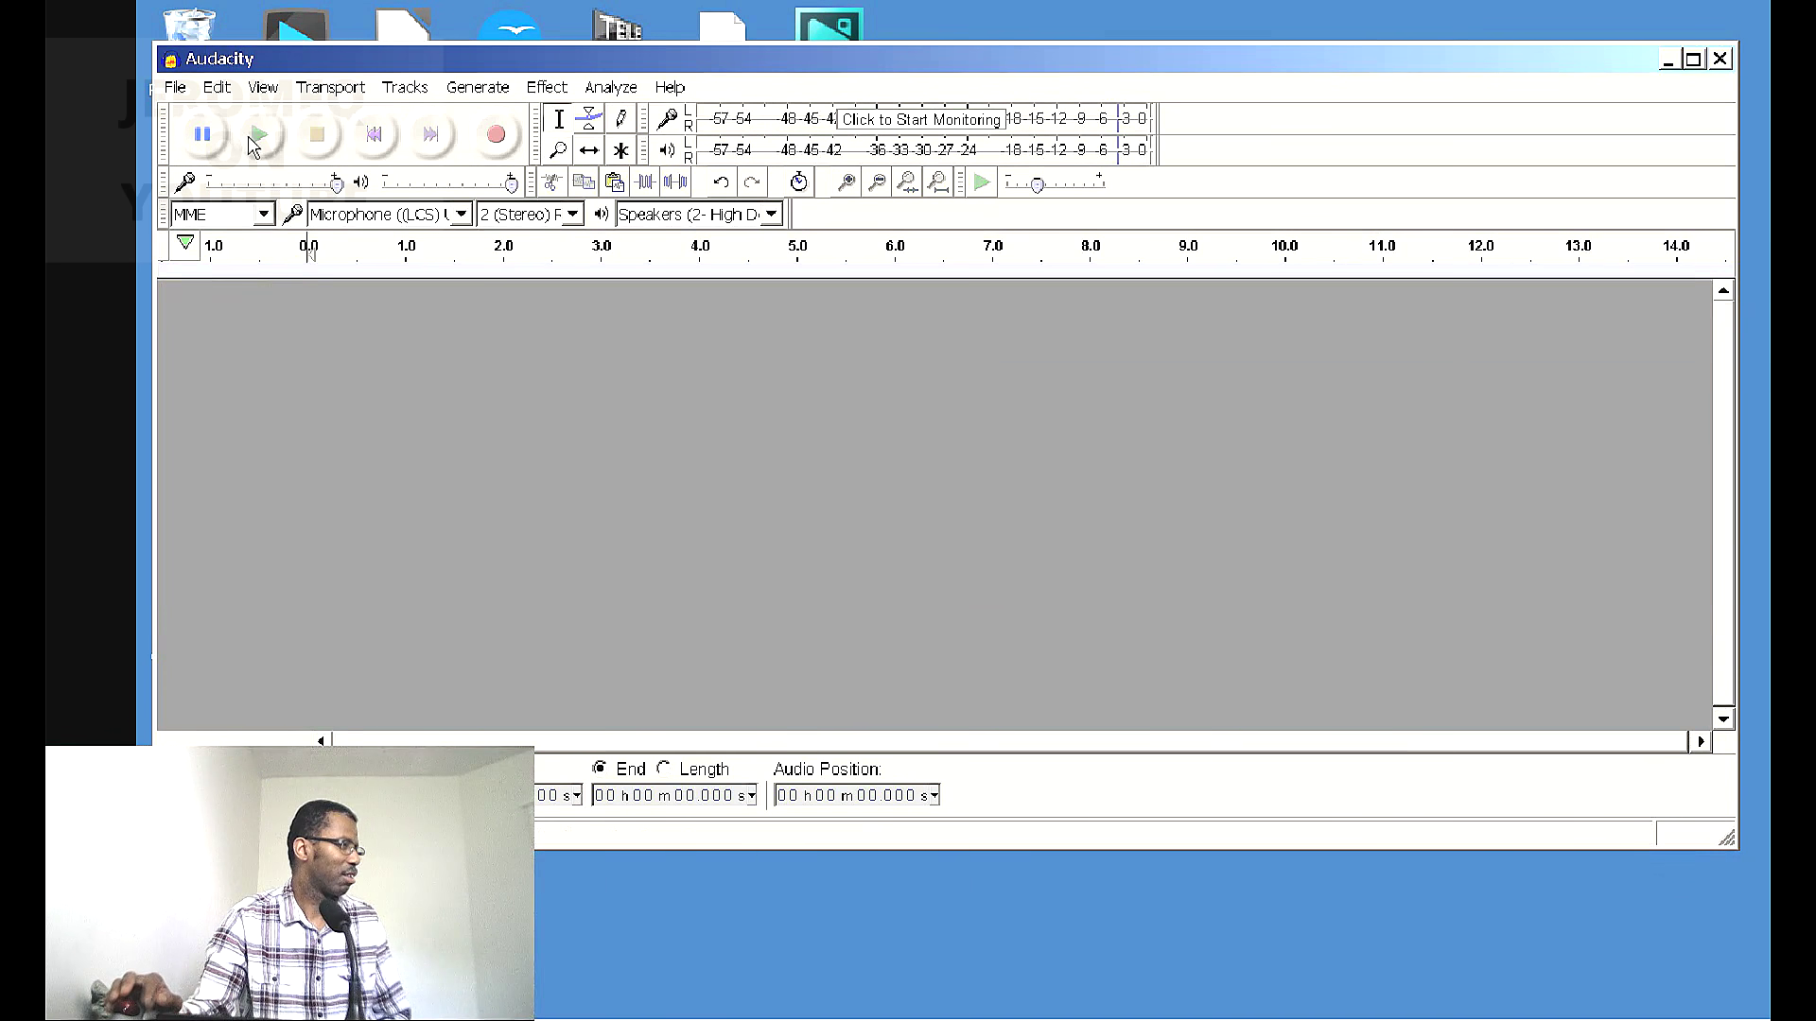
{"action": "left_click", "coordinate": [493, 134]}
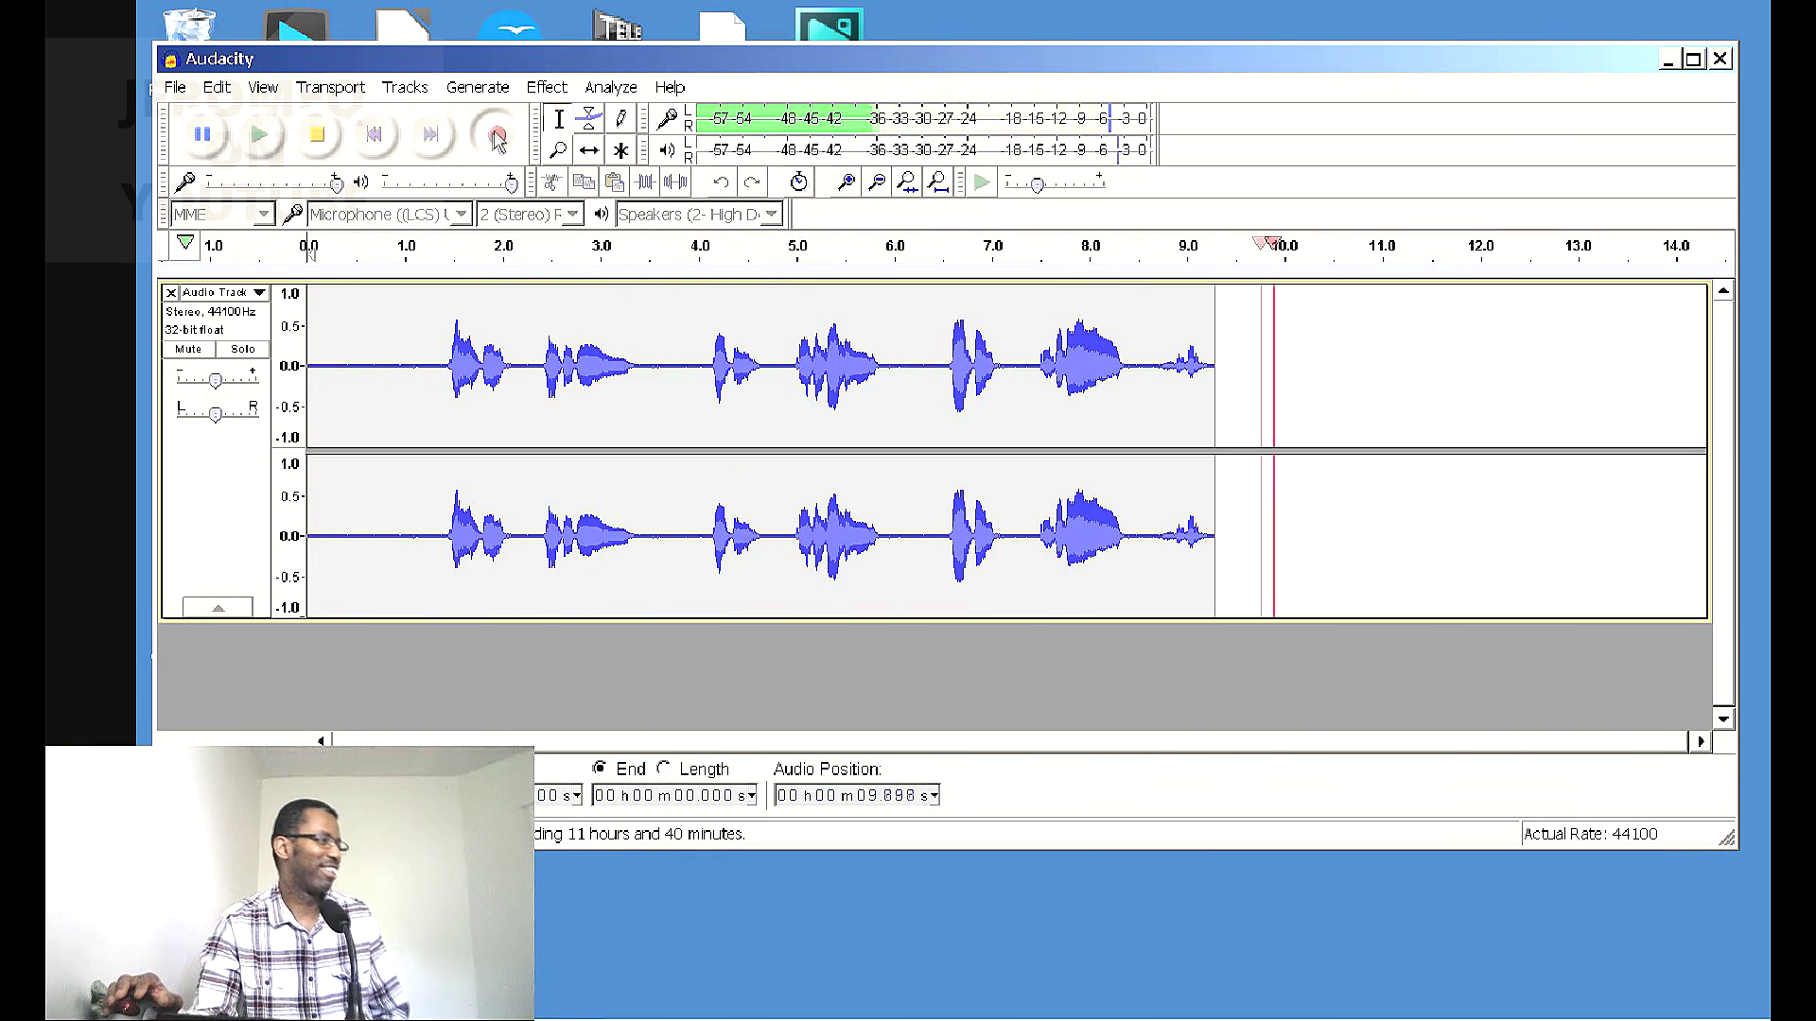
{"action": "left_click", "coordinate": [318, 139]}
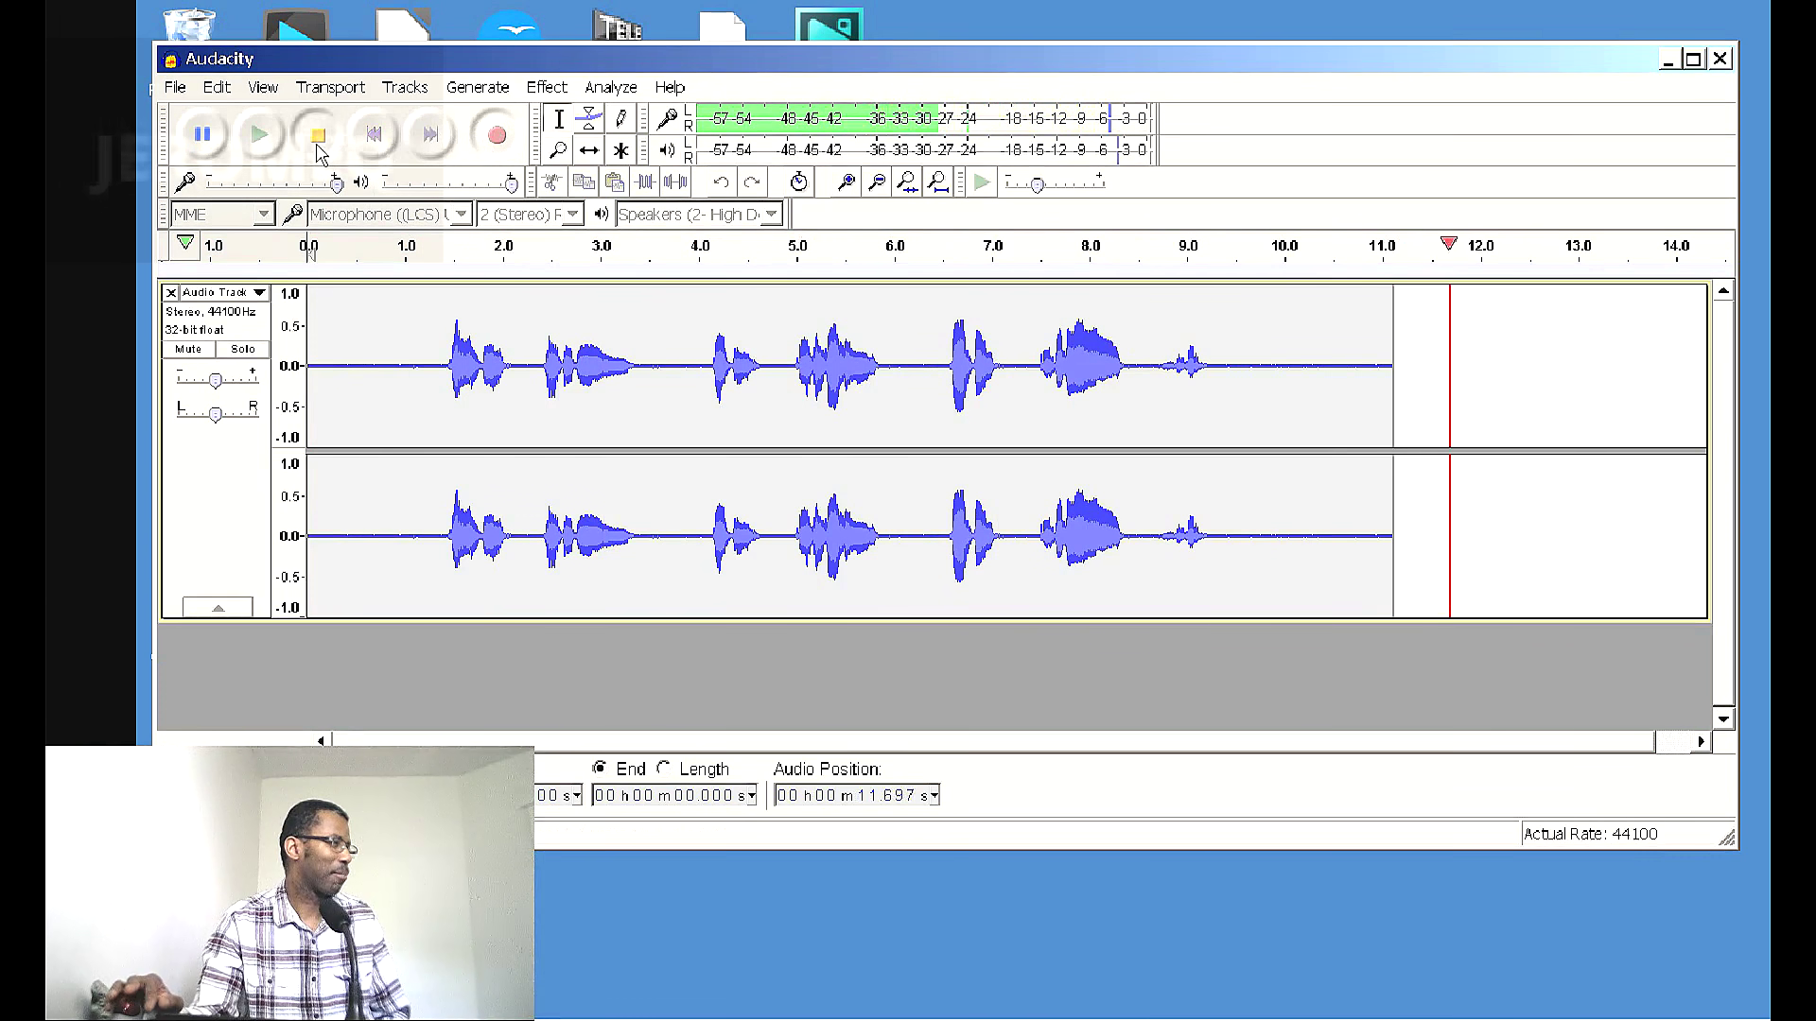
{"action": "left_click", "coordinate": [261, 135]}
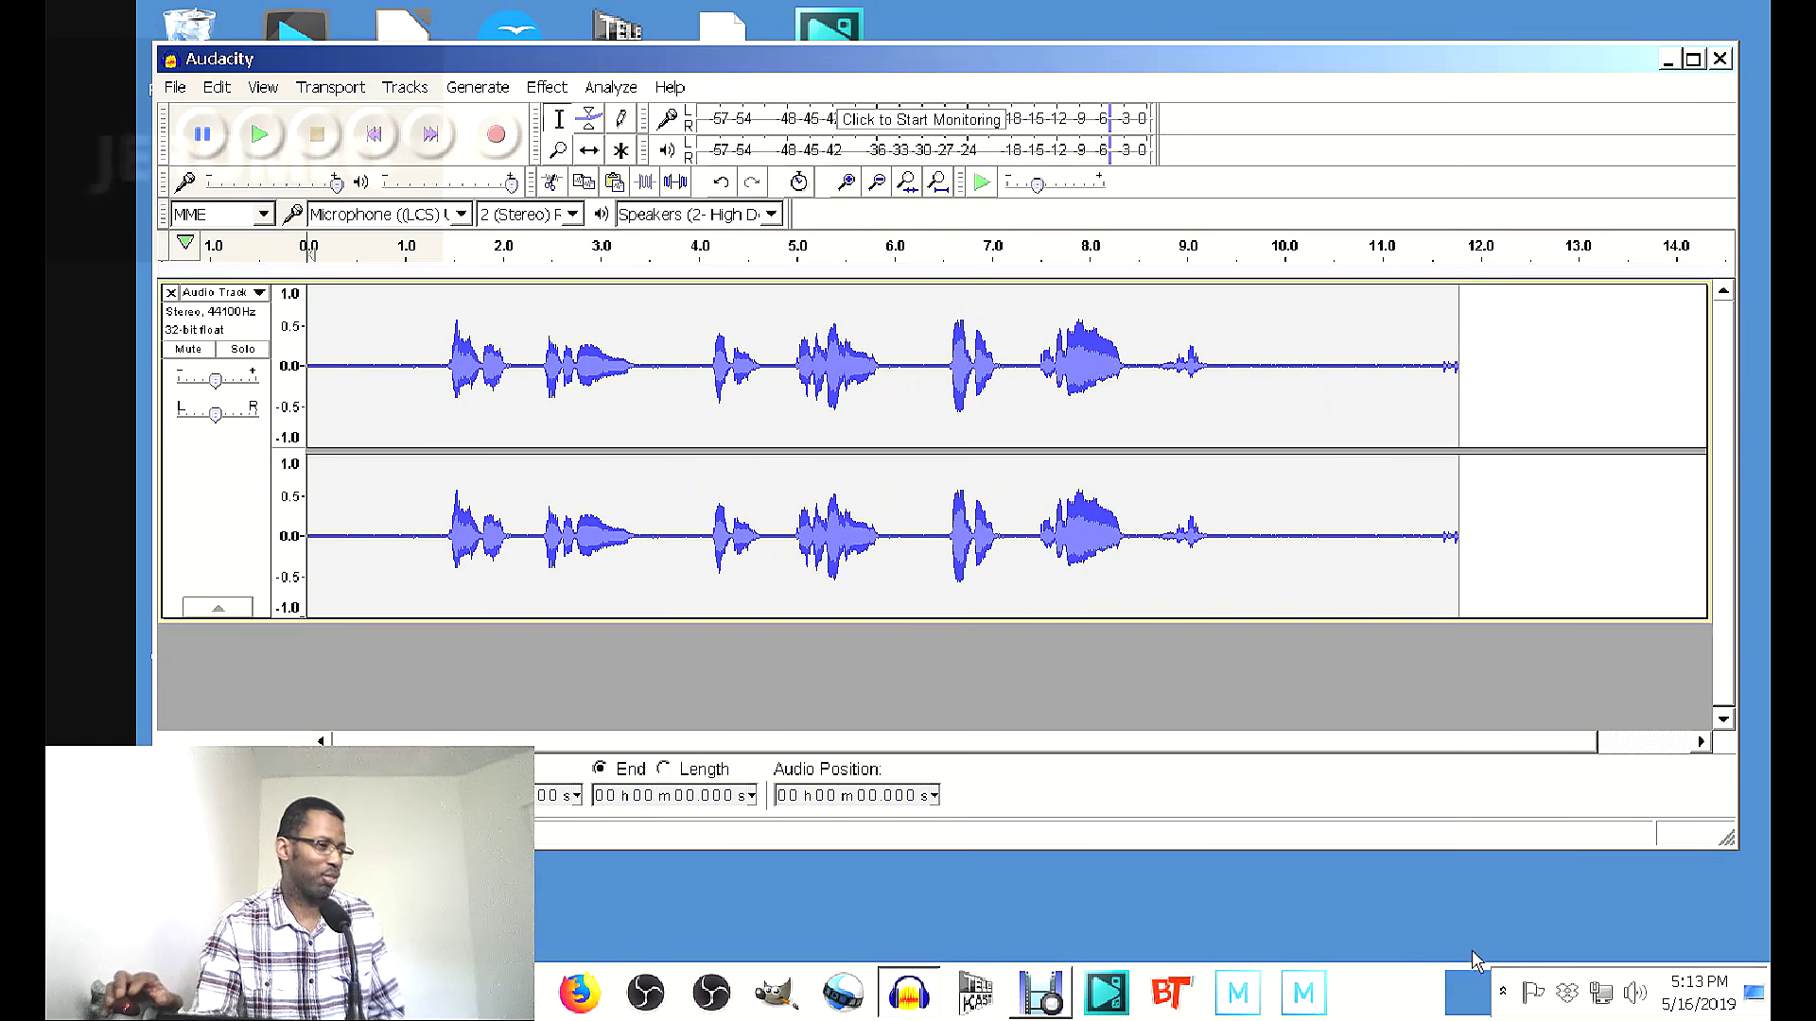
Open the Windows Recording devices list from the system tray speaker icon
{"action": "right_click", "coordinate": [1634, 1002]}
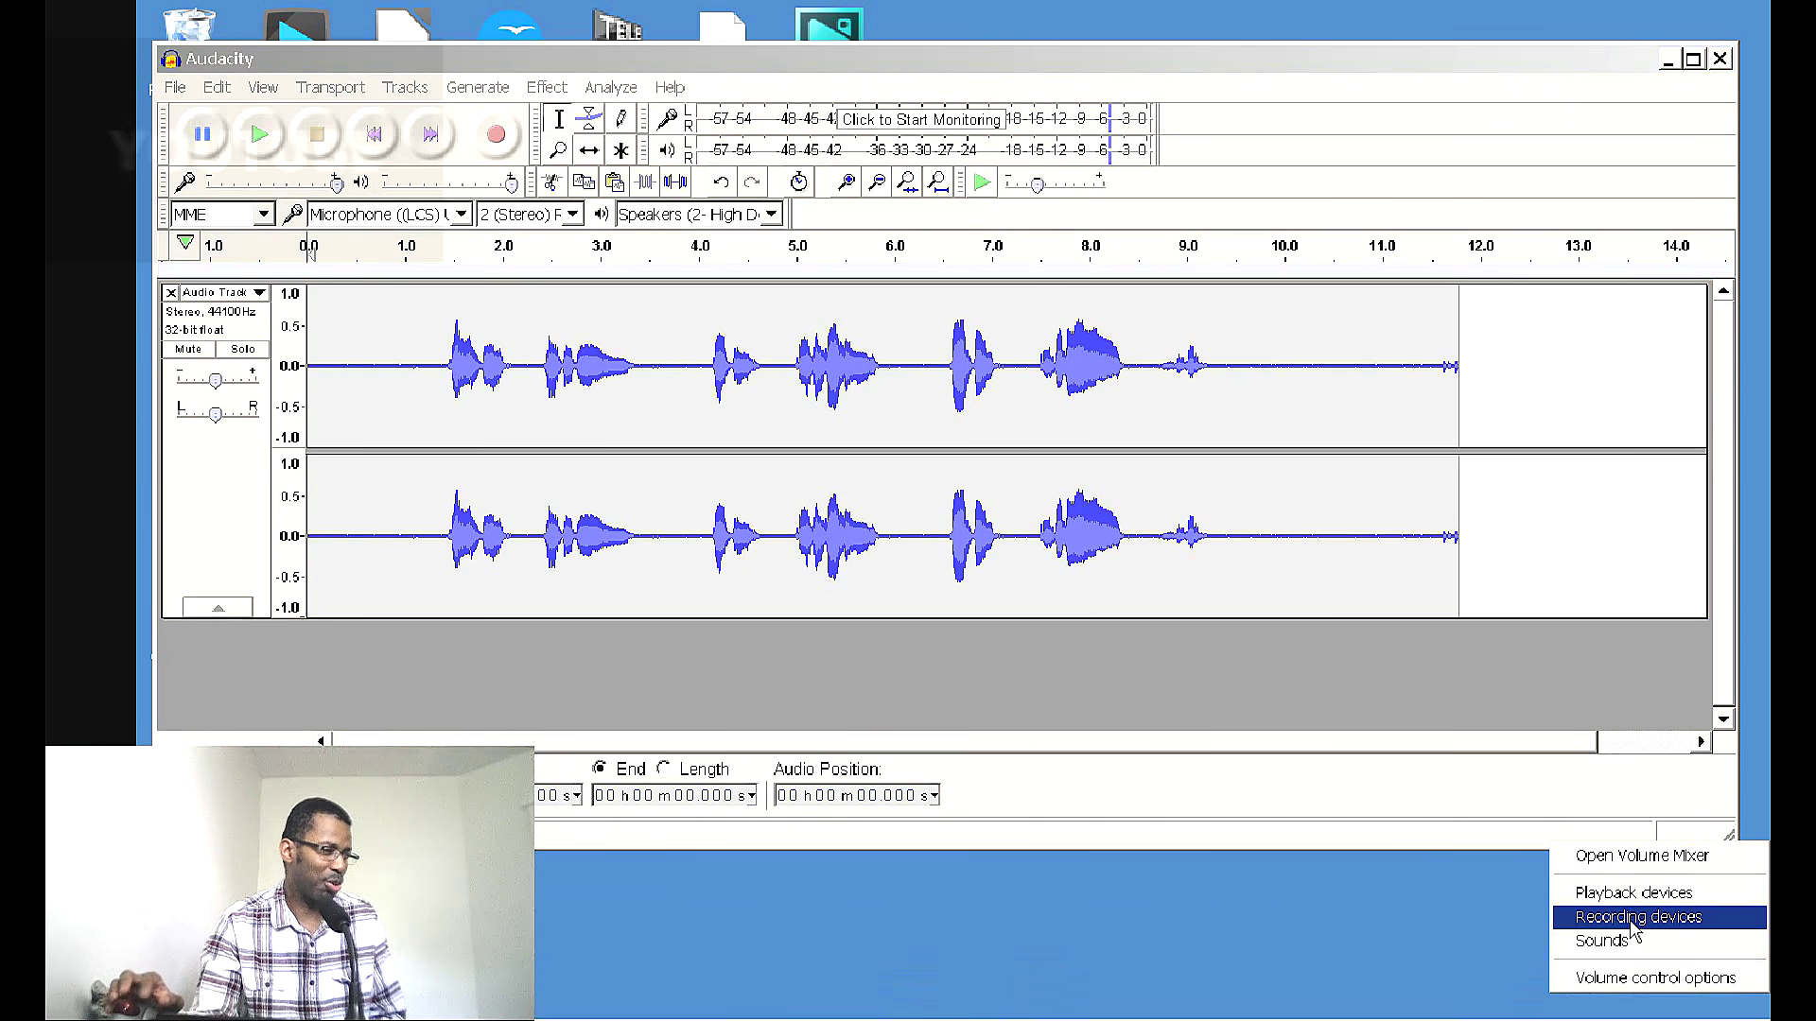
{"action": "left_click", "coordinate": [1635, 918]}
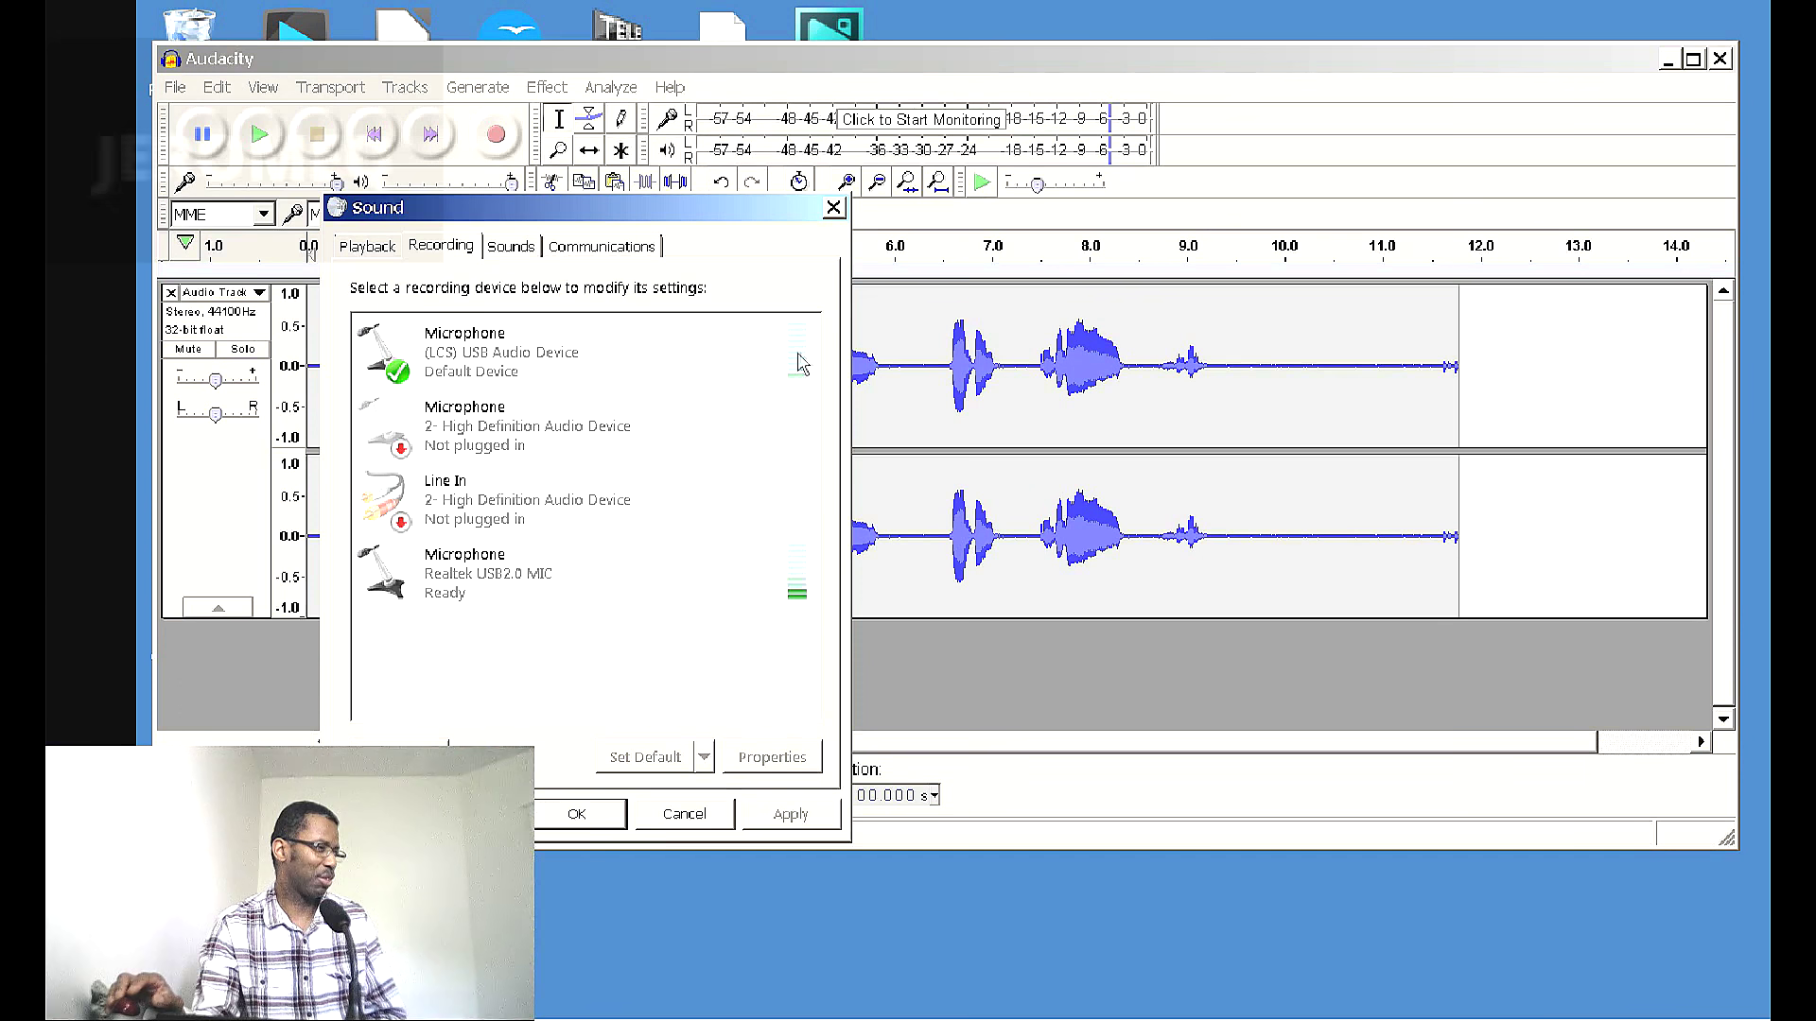
Check the USB microphone's recording level in its Properties, leave it at 100, and confirm
{"action": "left_click", "coordinate": [706, 355]}
{"action": "right_click", "coordinate": [706, 357]}
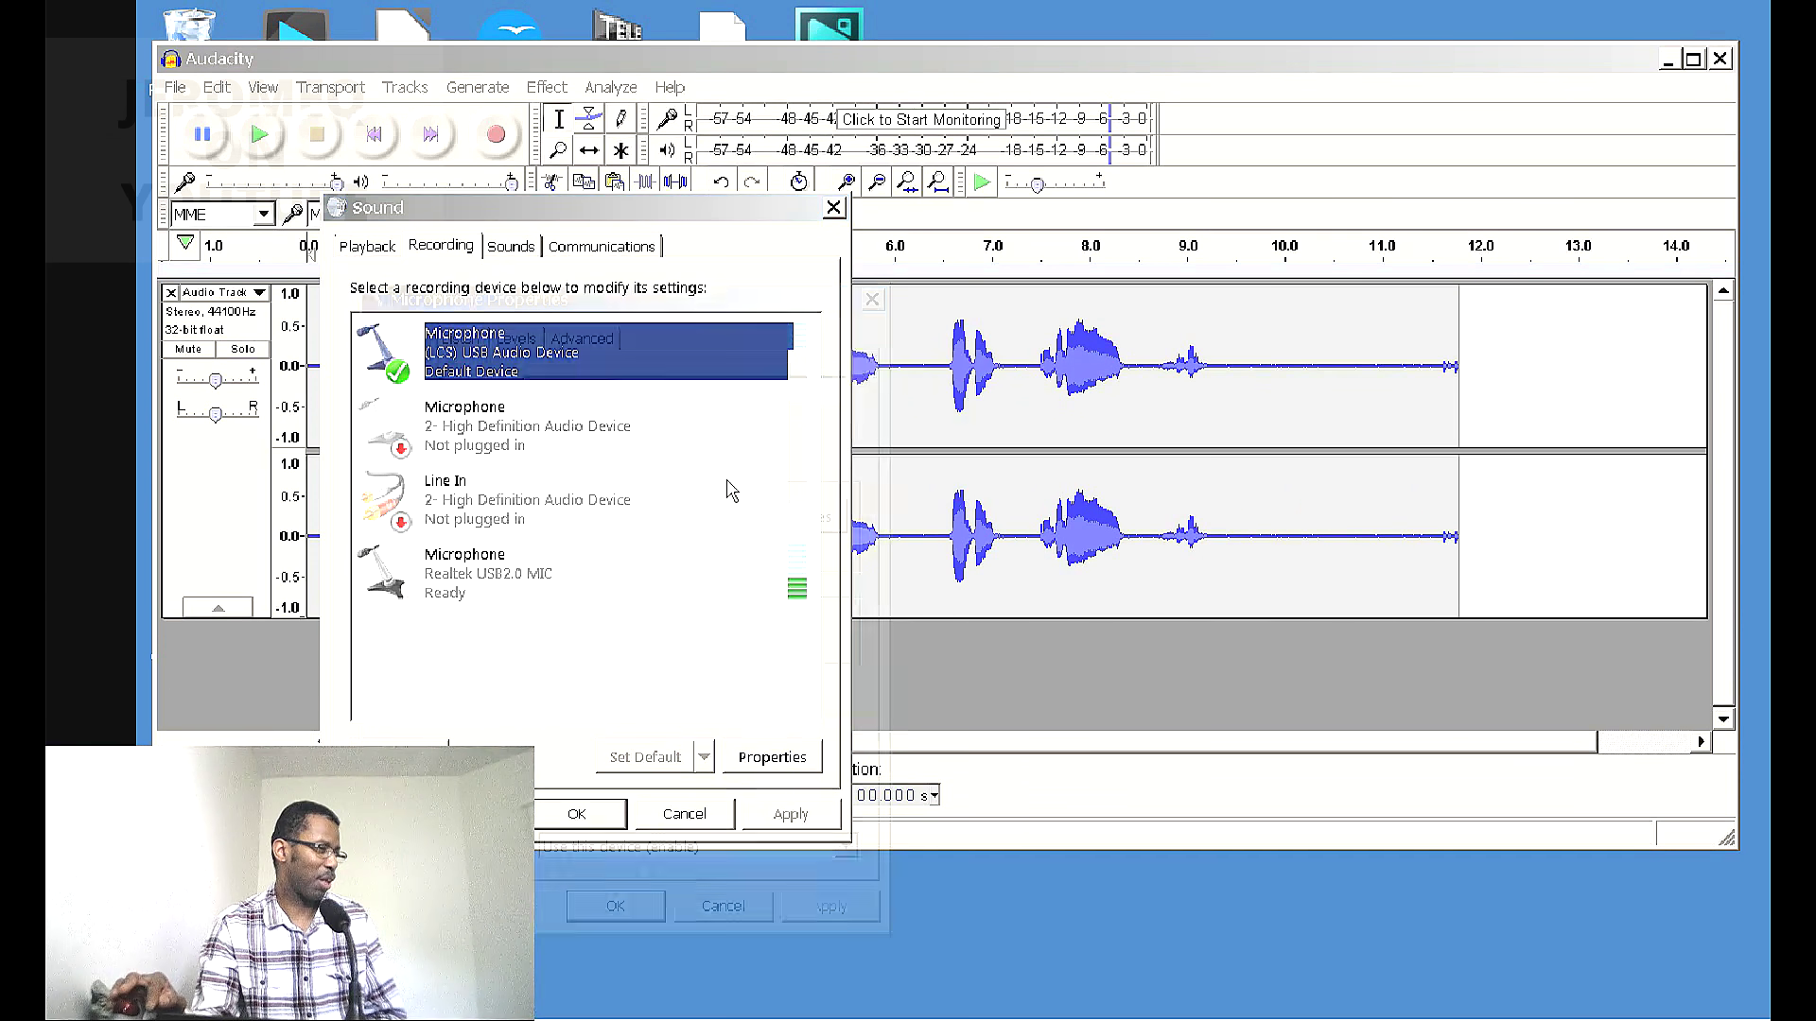
{"action": "left_click", "coordinate": [582, 339]}
{"action": "left_click", "coordinate": [516, 339]}
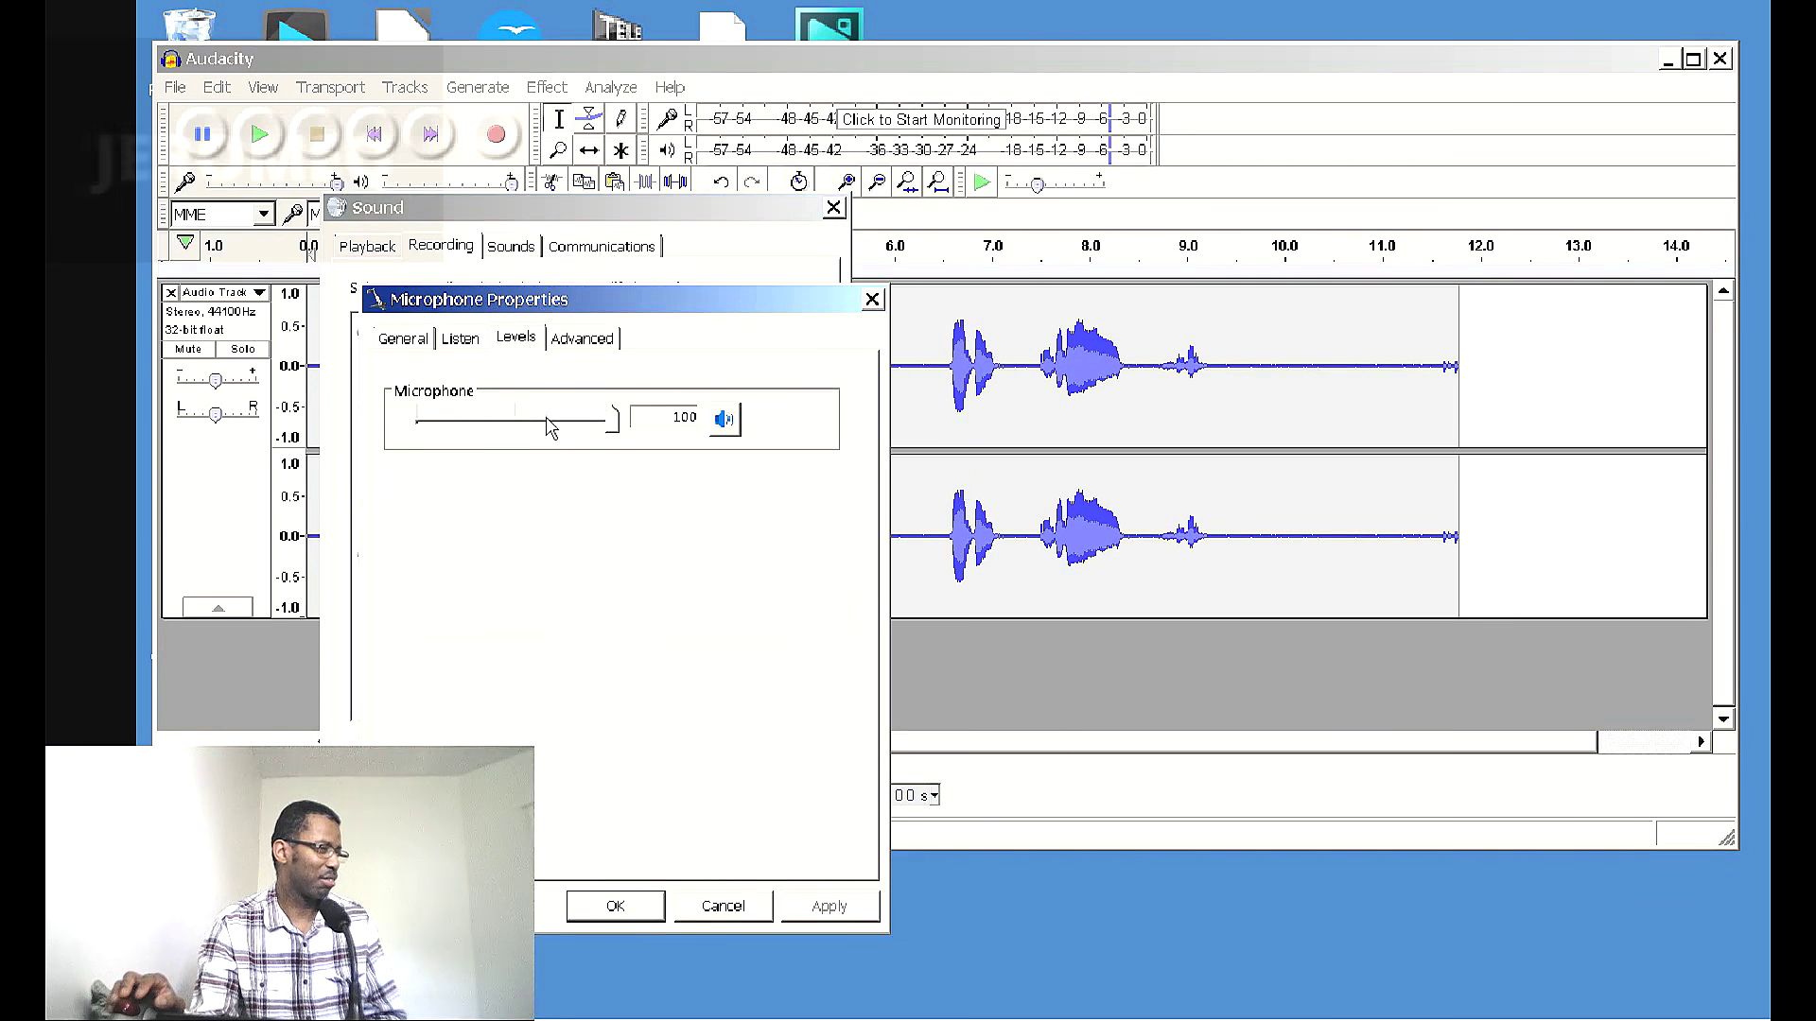
{"action": "left_click_drag", "start_coordinate": [615, 419], "coordinate": [523, 426]}
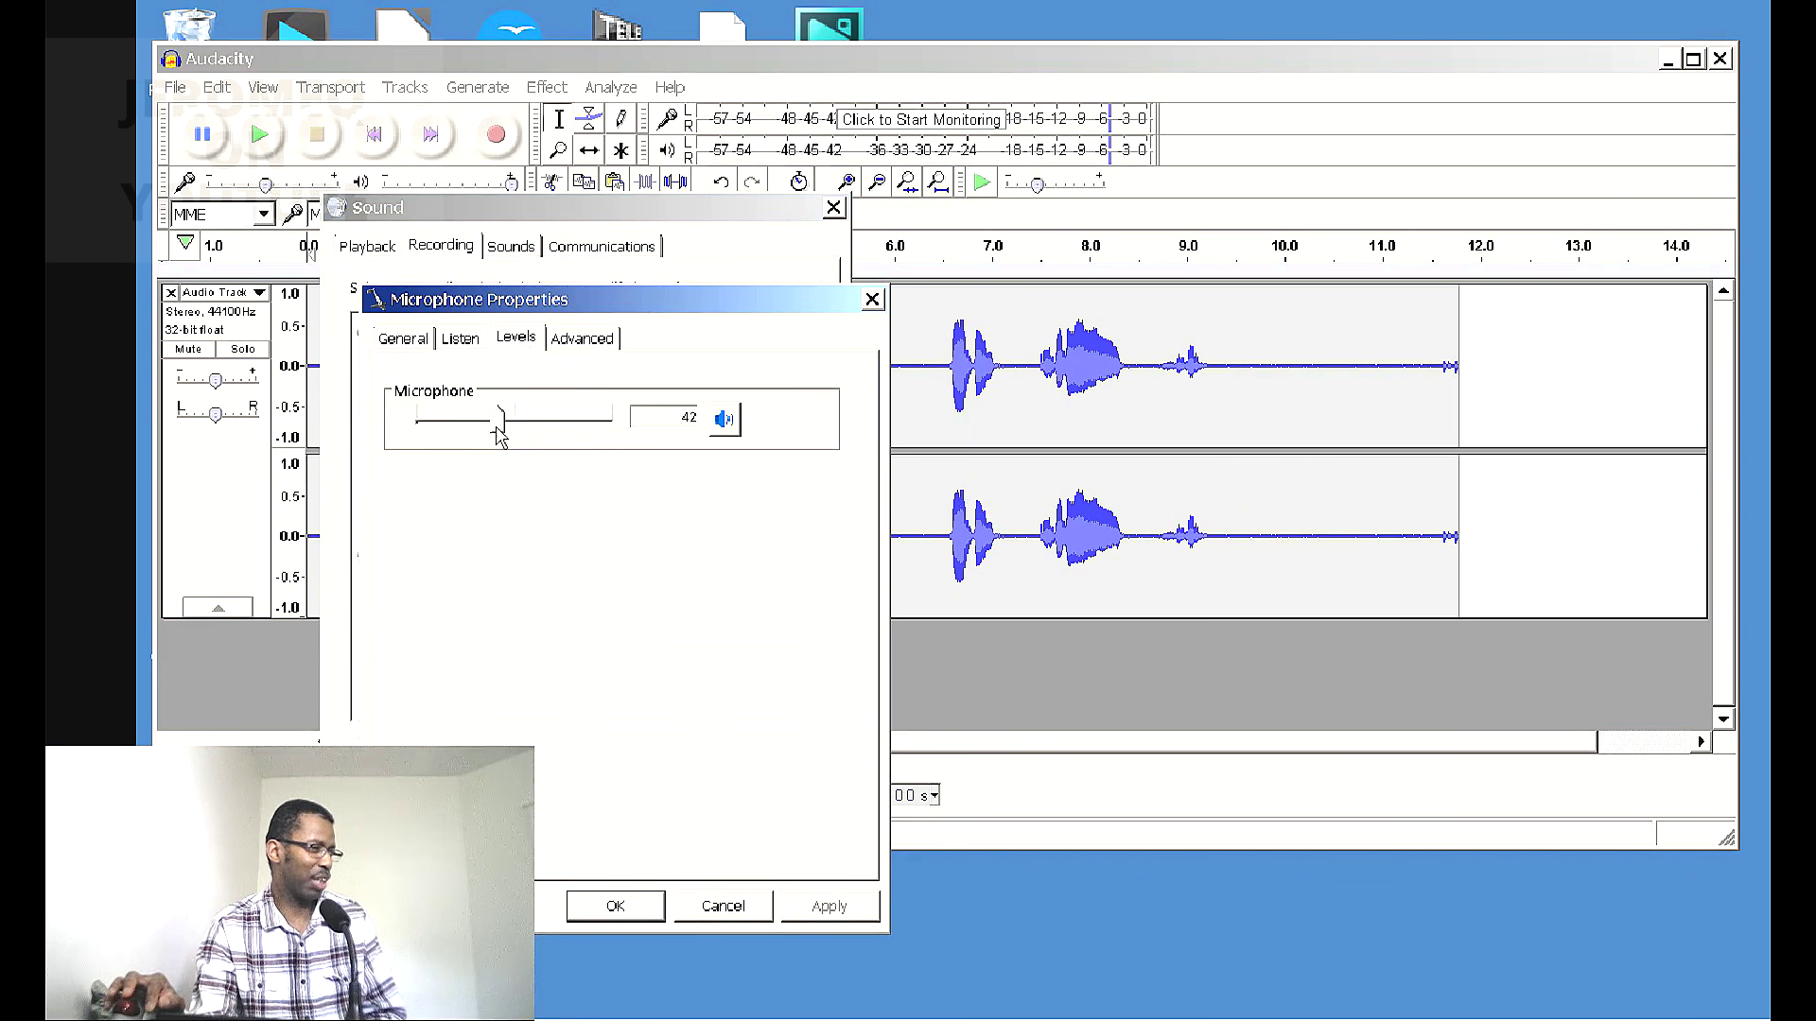
{"action": "left_click_drag", "start_coordinate": [443, 436], "coordinate": [622, 427]}
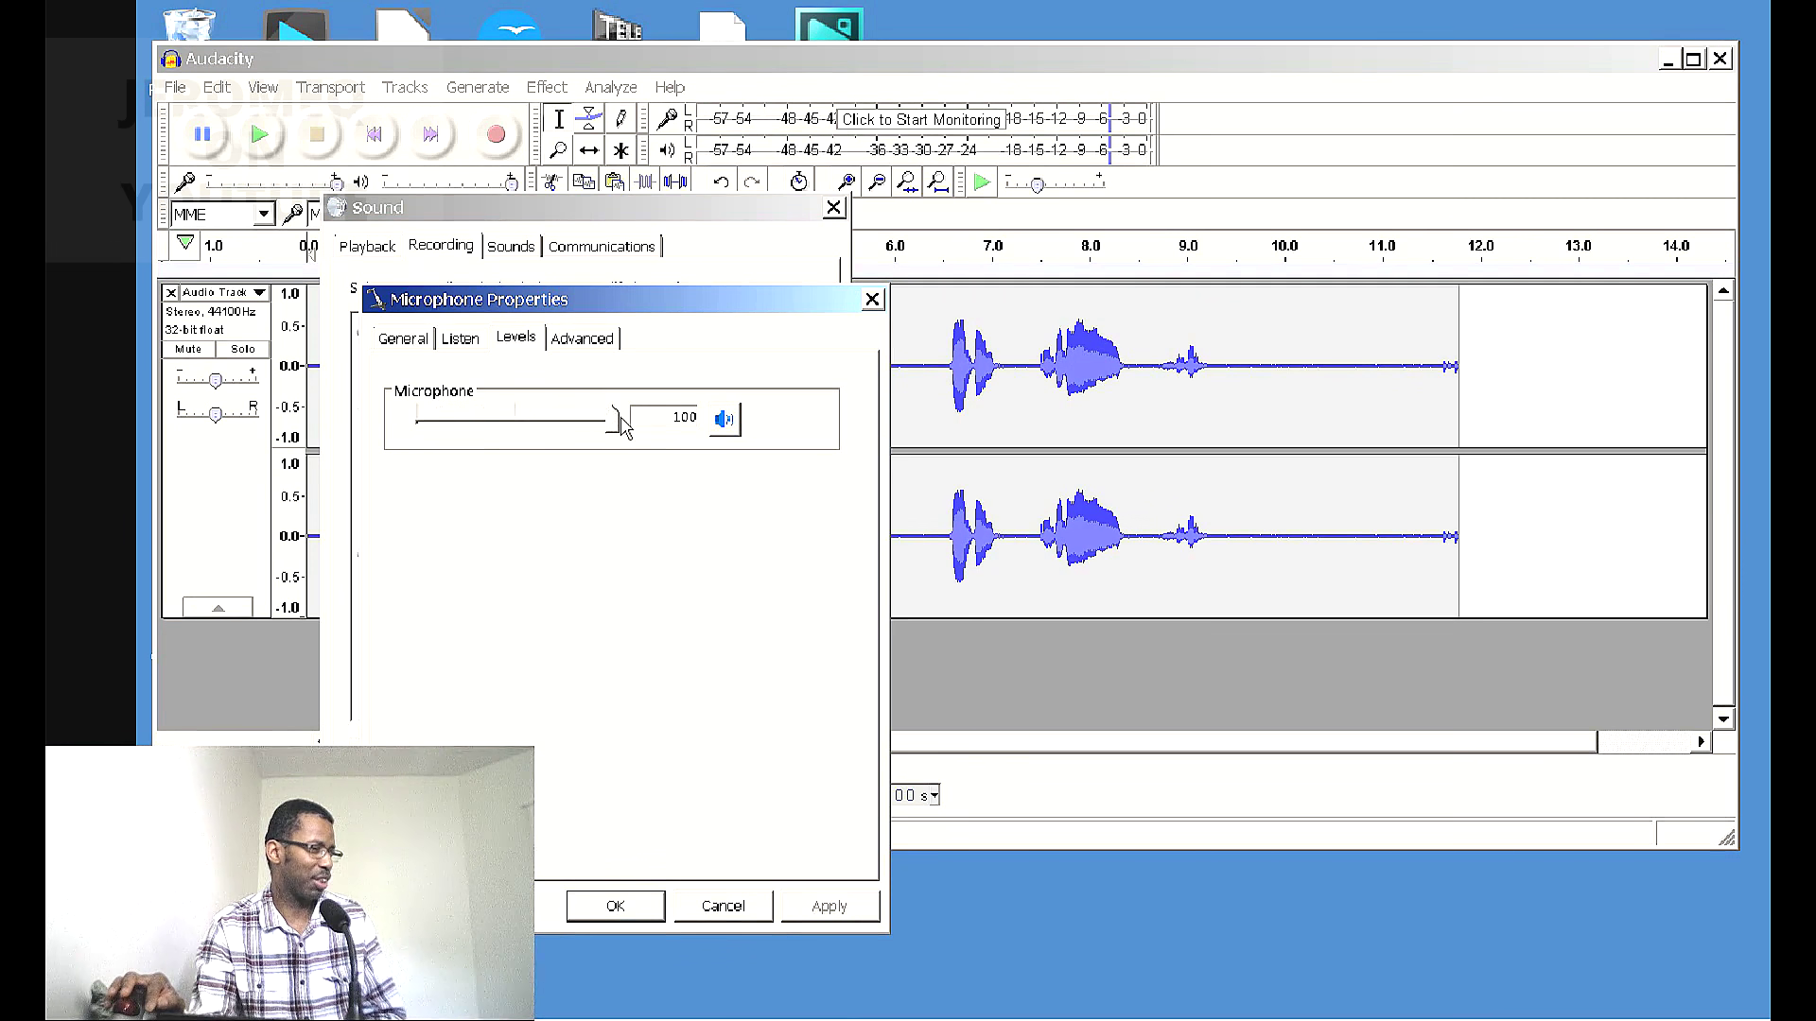
{"action": "left_click", "coordinate": [462, 341]}
{"action": "left_click", "coordinate": [423, 338]}
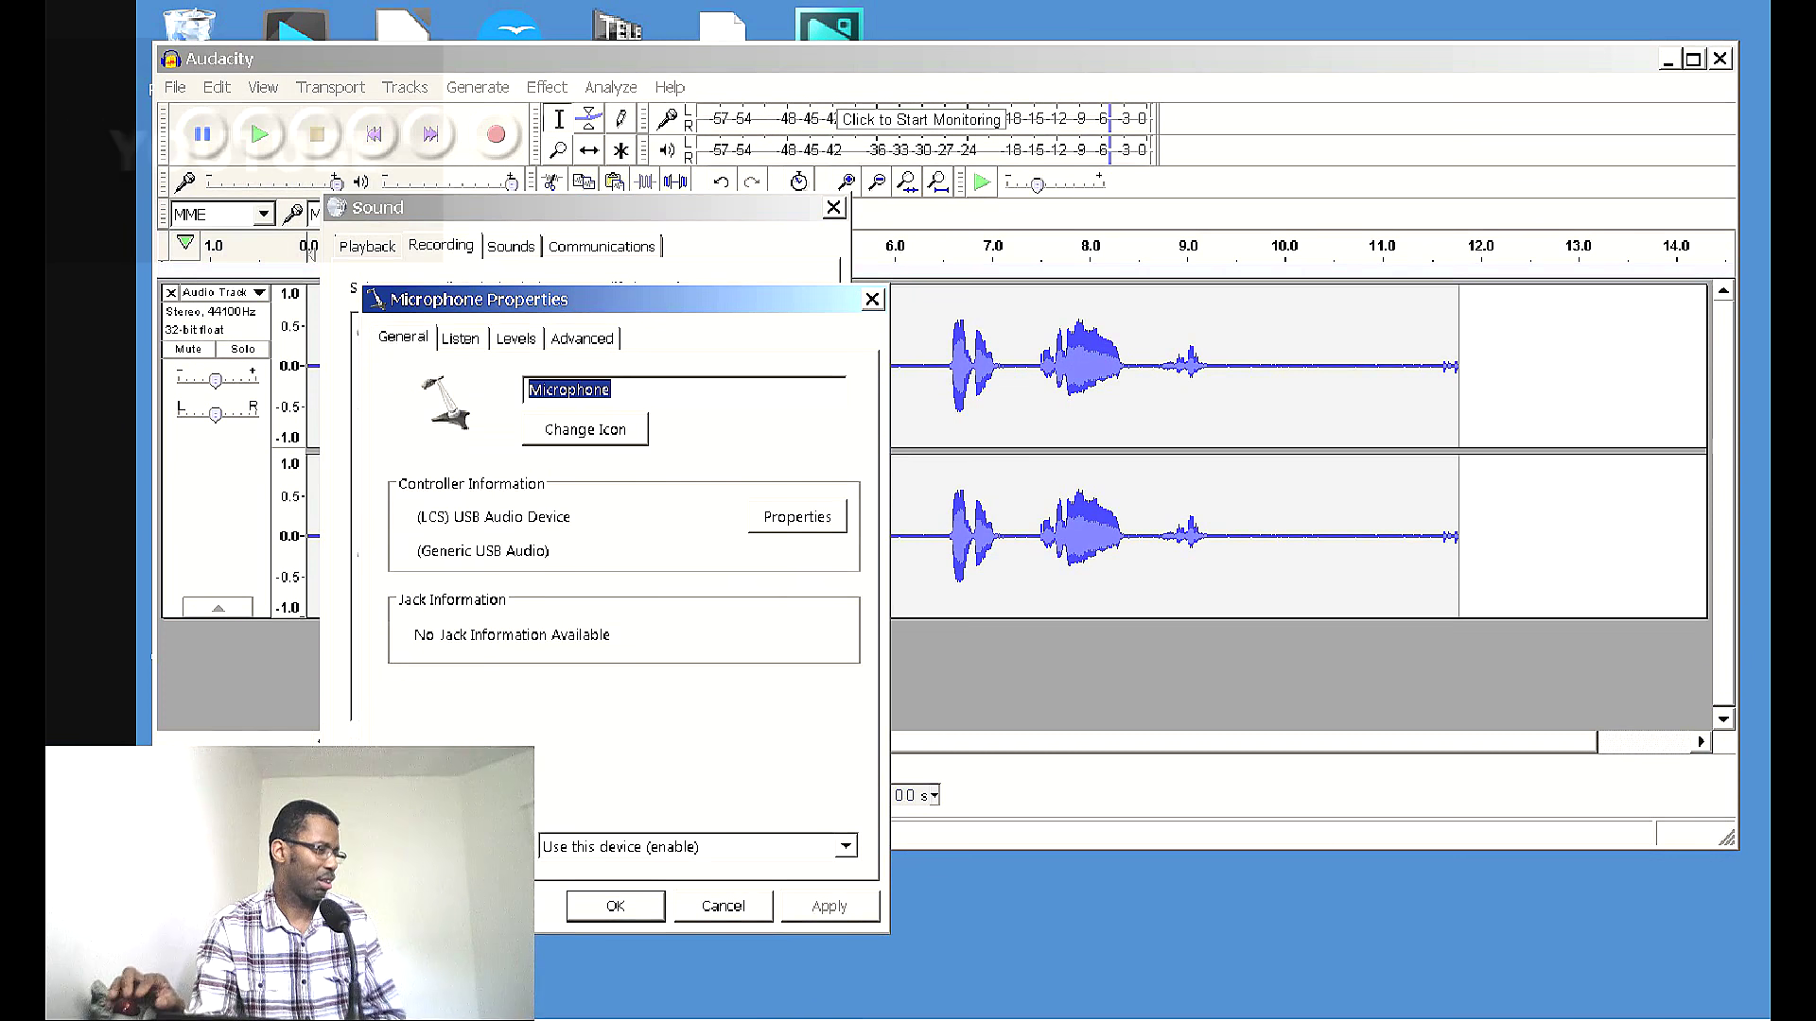
{"action": "left_click", "coordinate": [580, 906]}
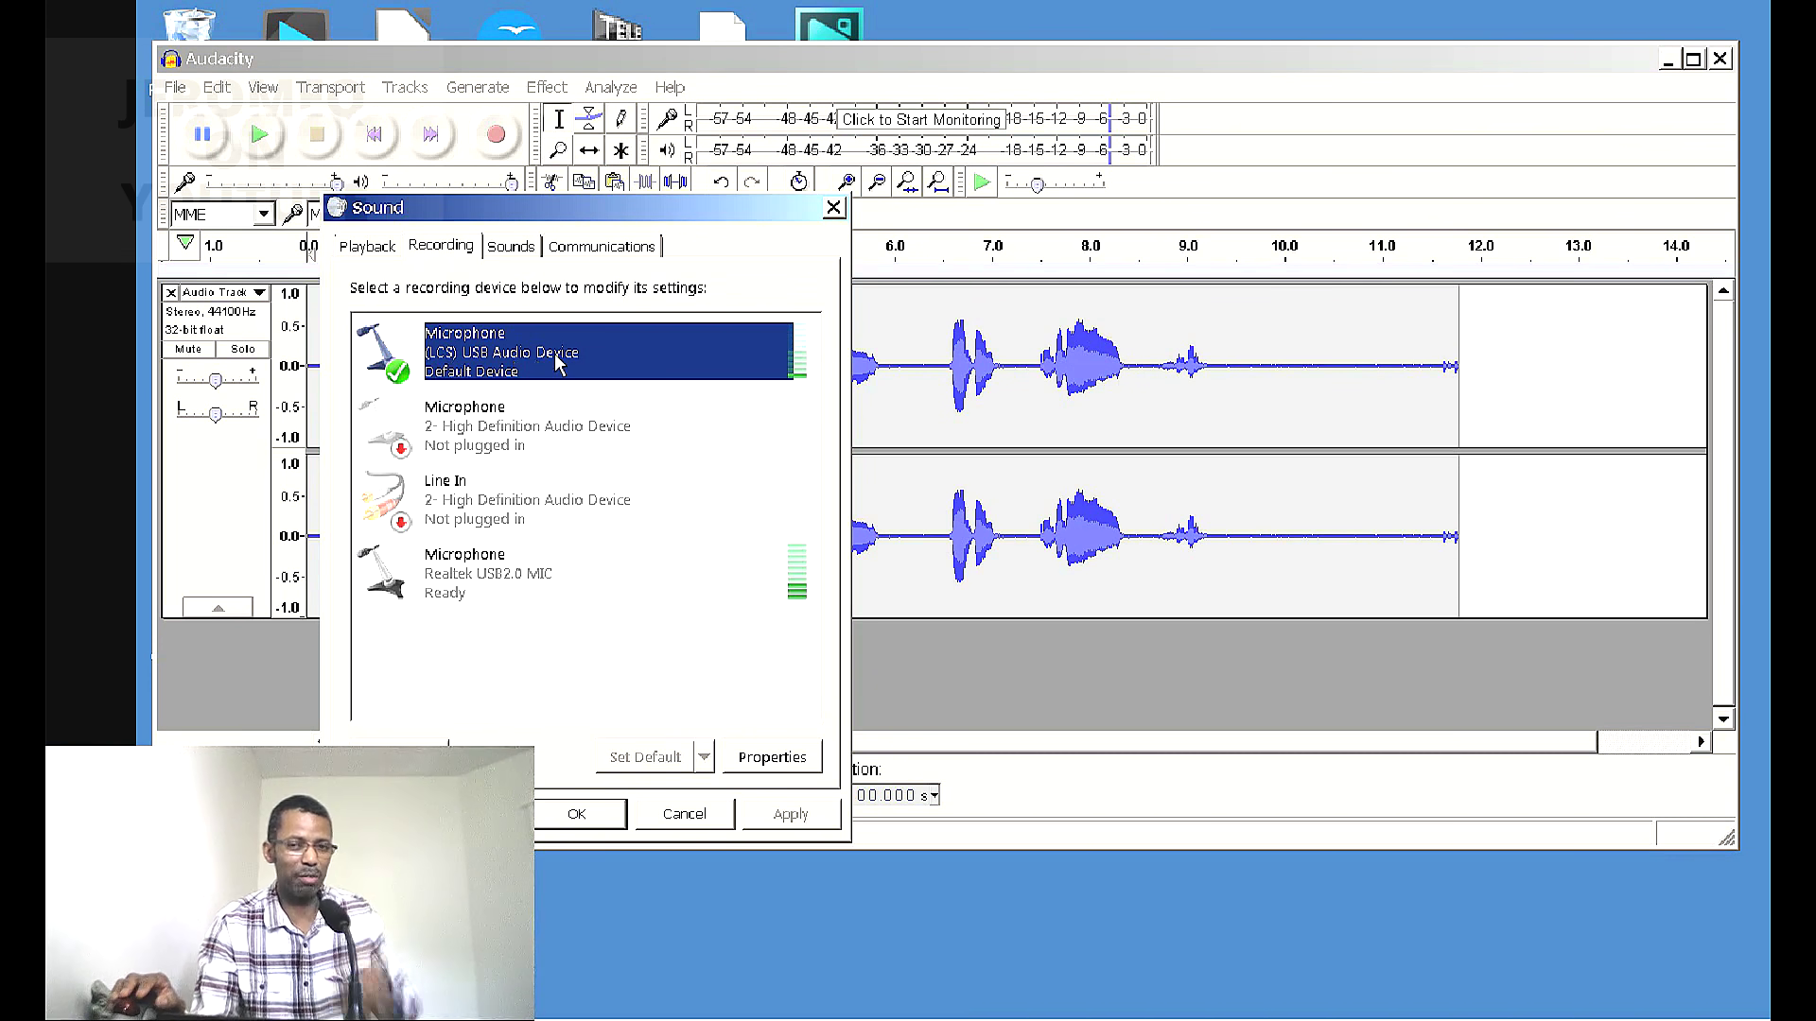
Close the Sound dialog, remove the test audio track, and start a fresh recording
{"action": "left_click", "coordinate": [576, 817]}
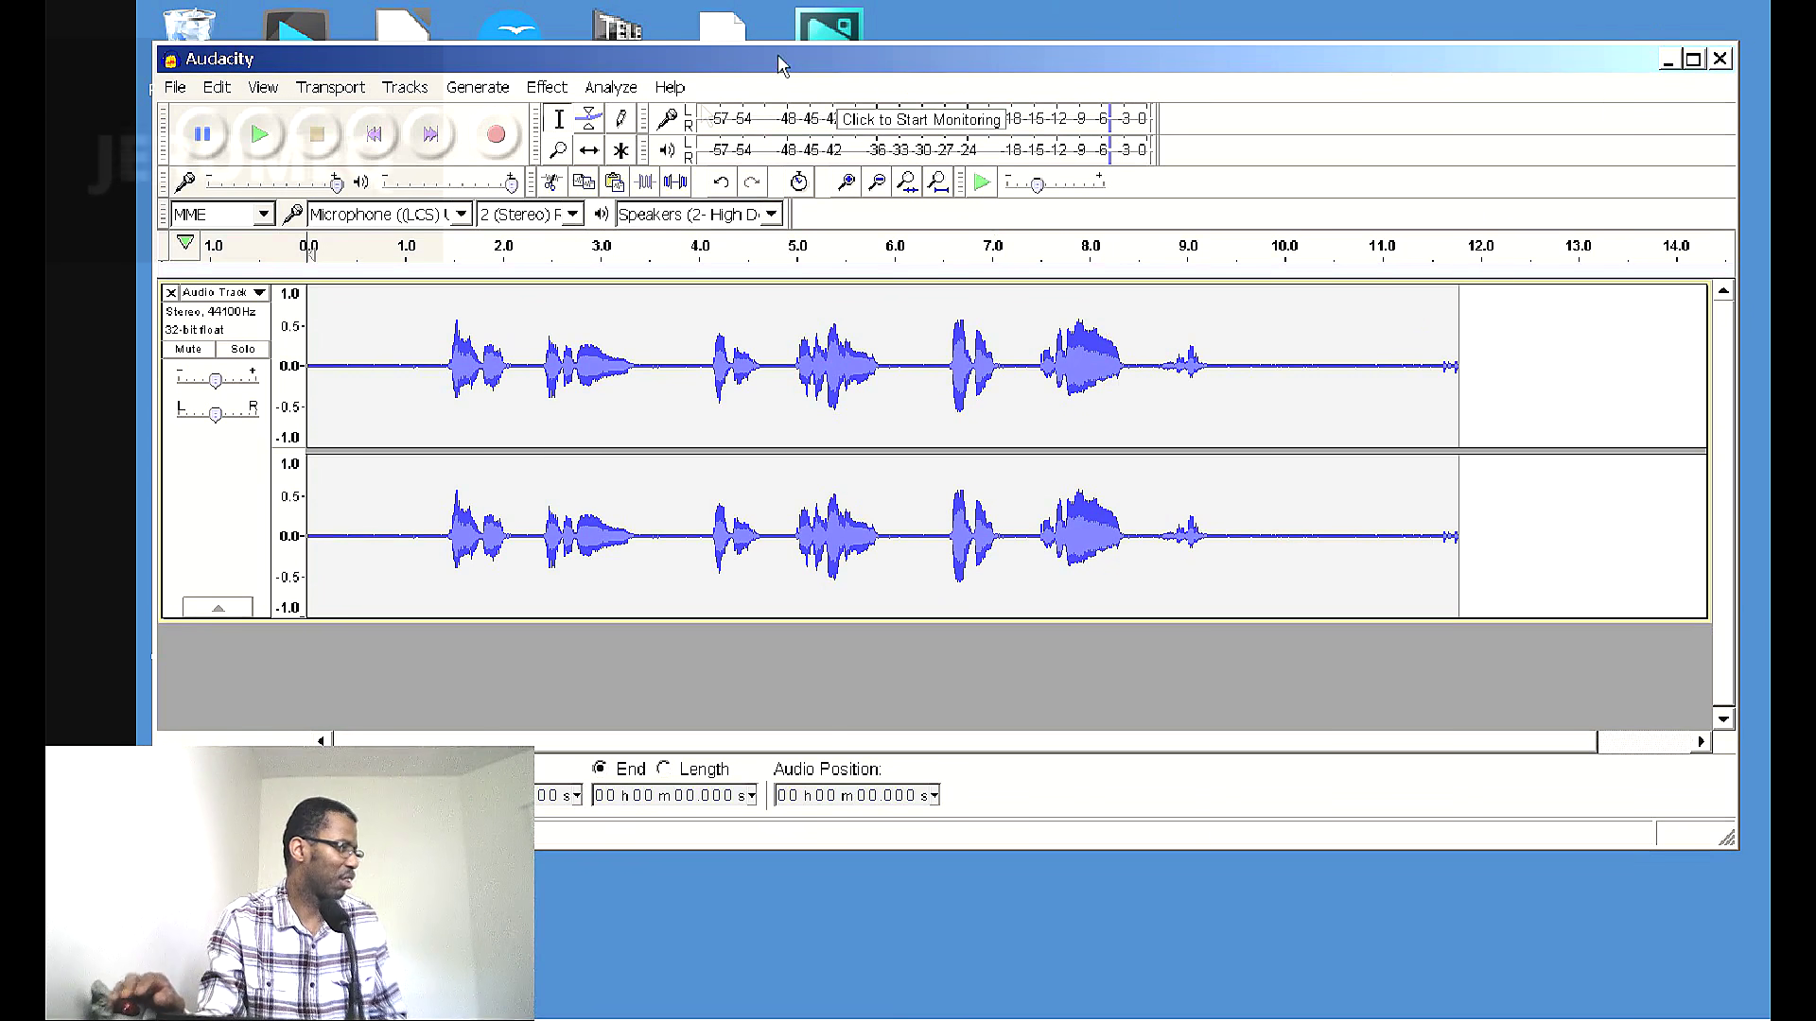
{"action": "left_click", "coordinate": [171, 292]}
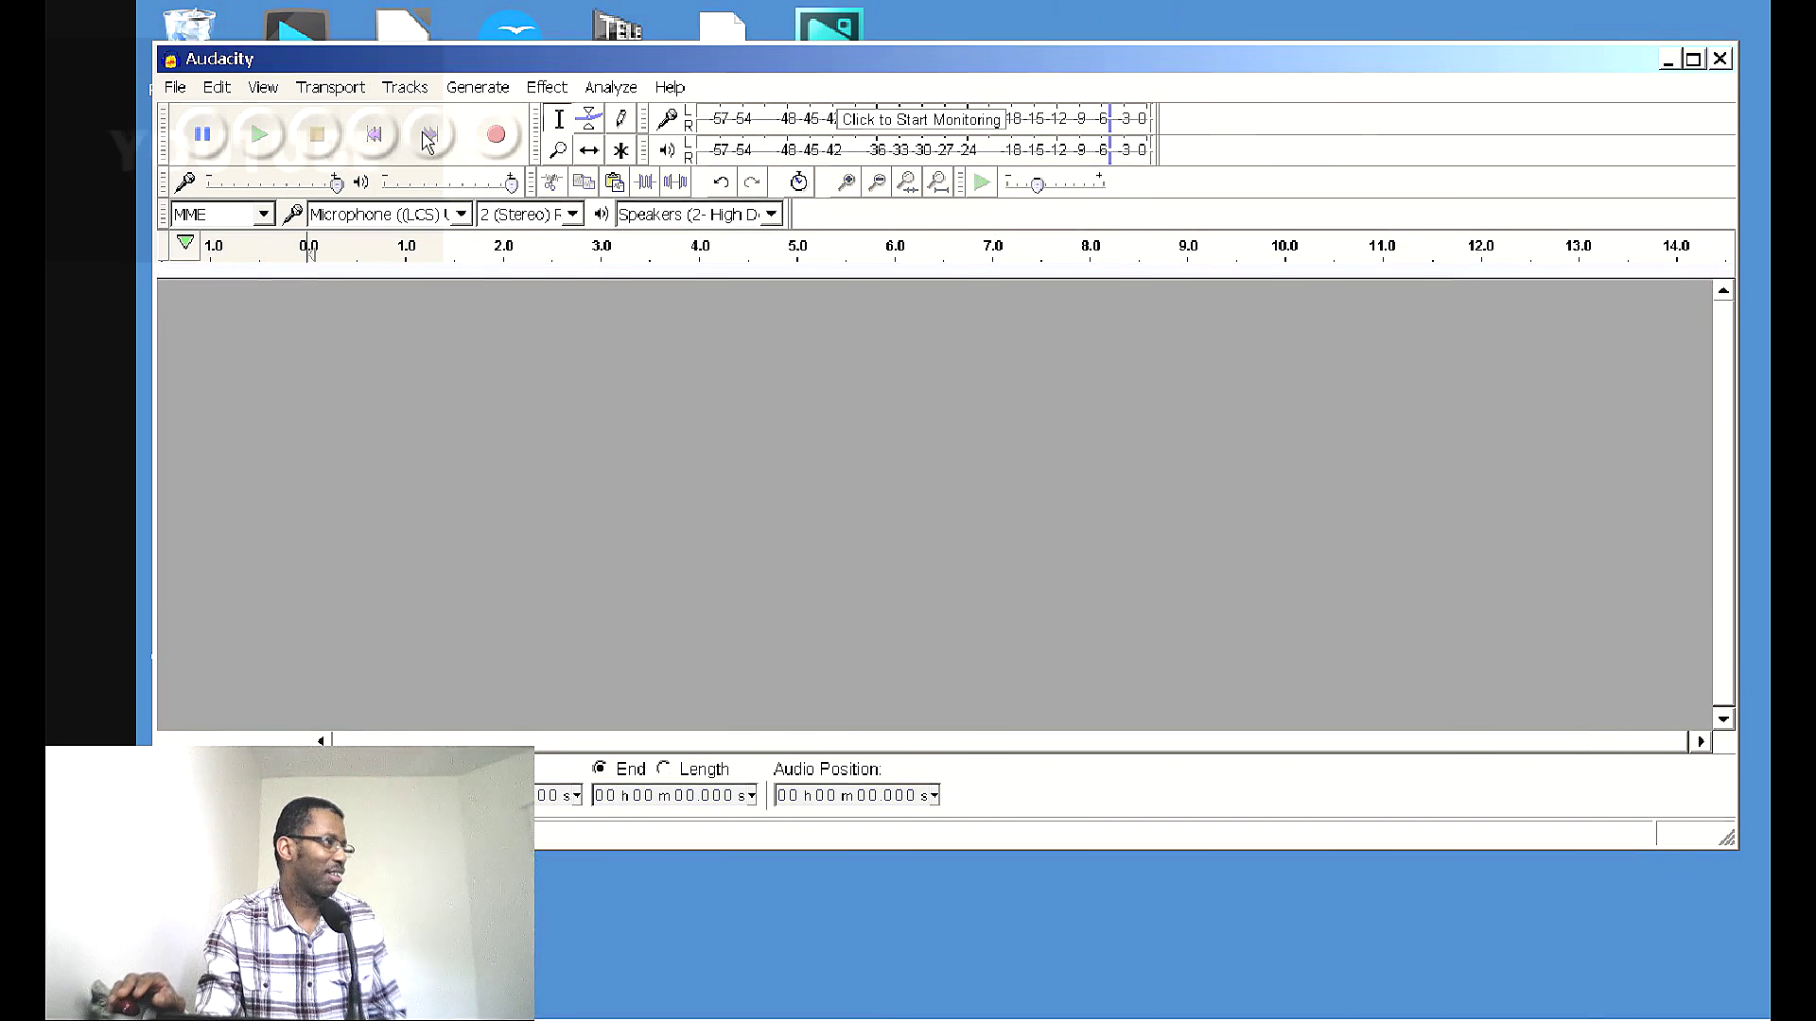
{"action": "left_click", "coordinate": [495, 136]}
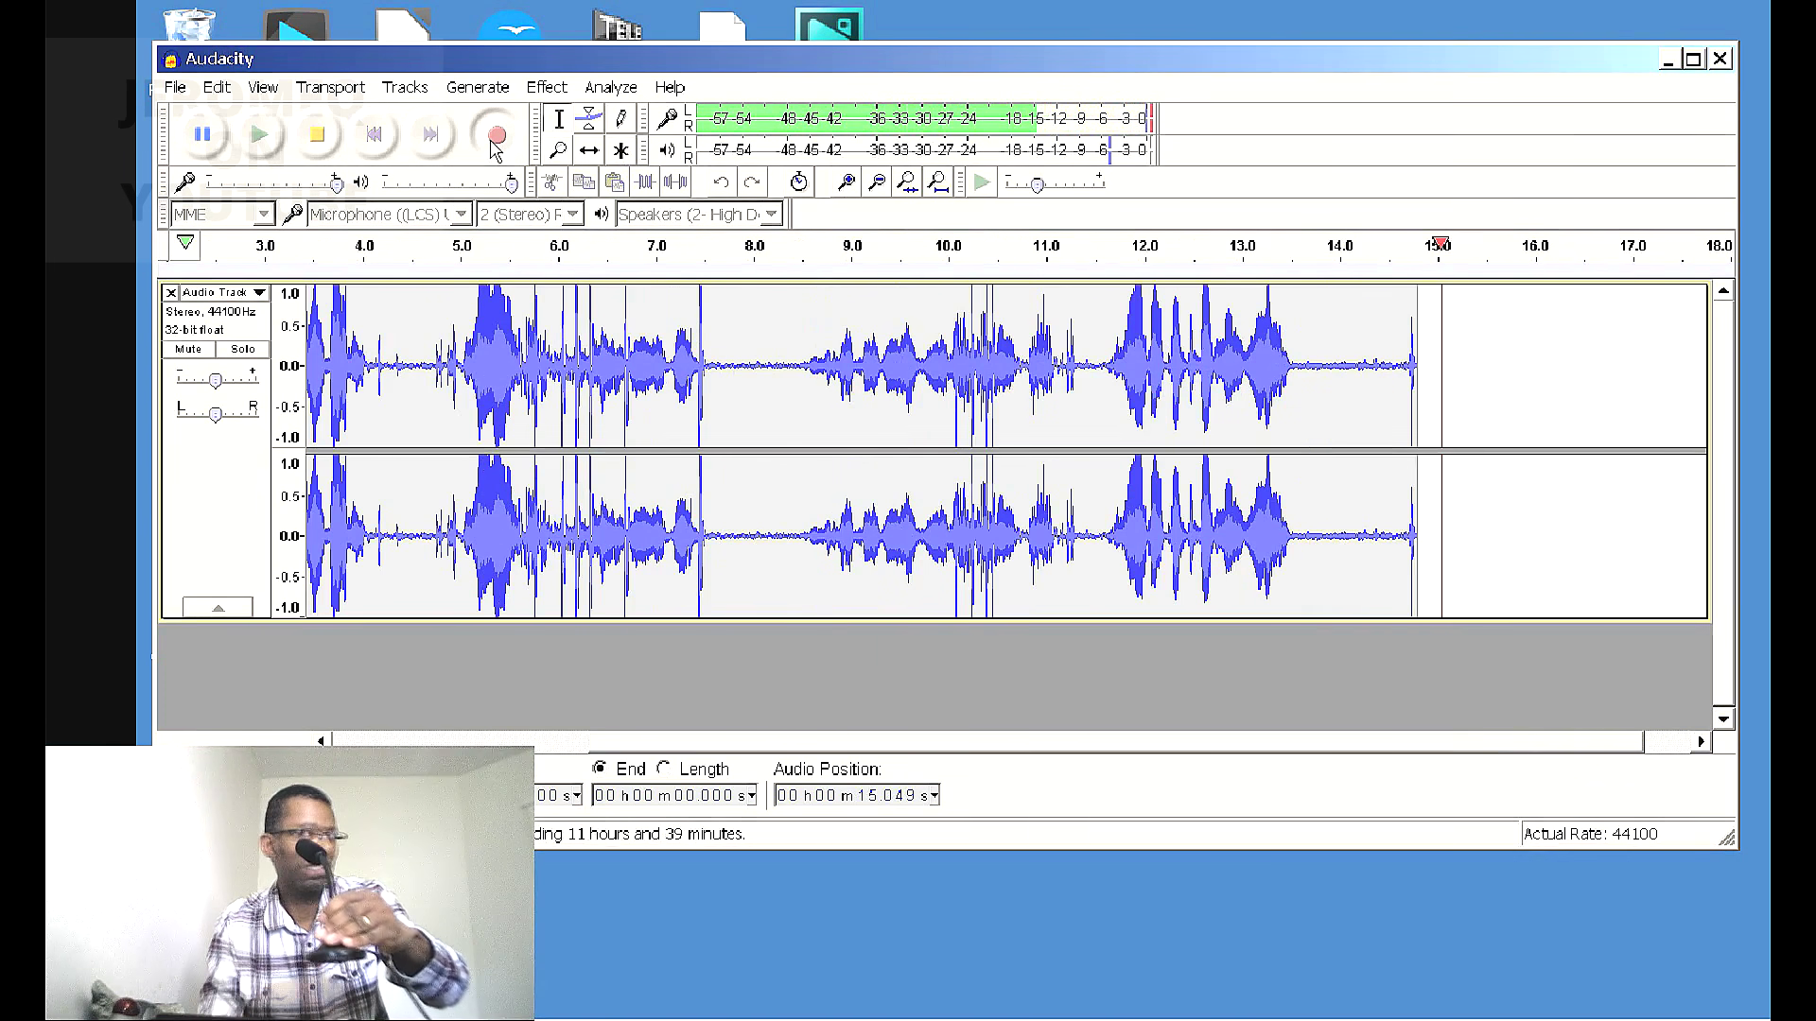
Stop the new stereo take at about 15 seconds
{"action": "key", "text": "space"}
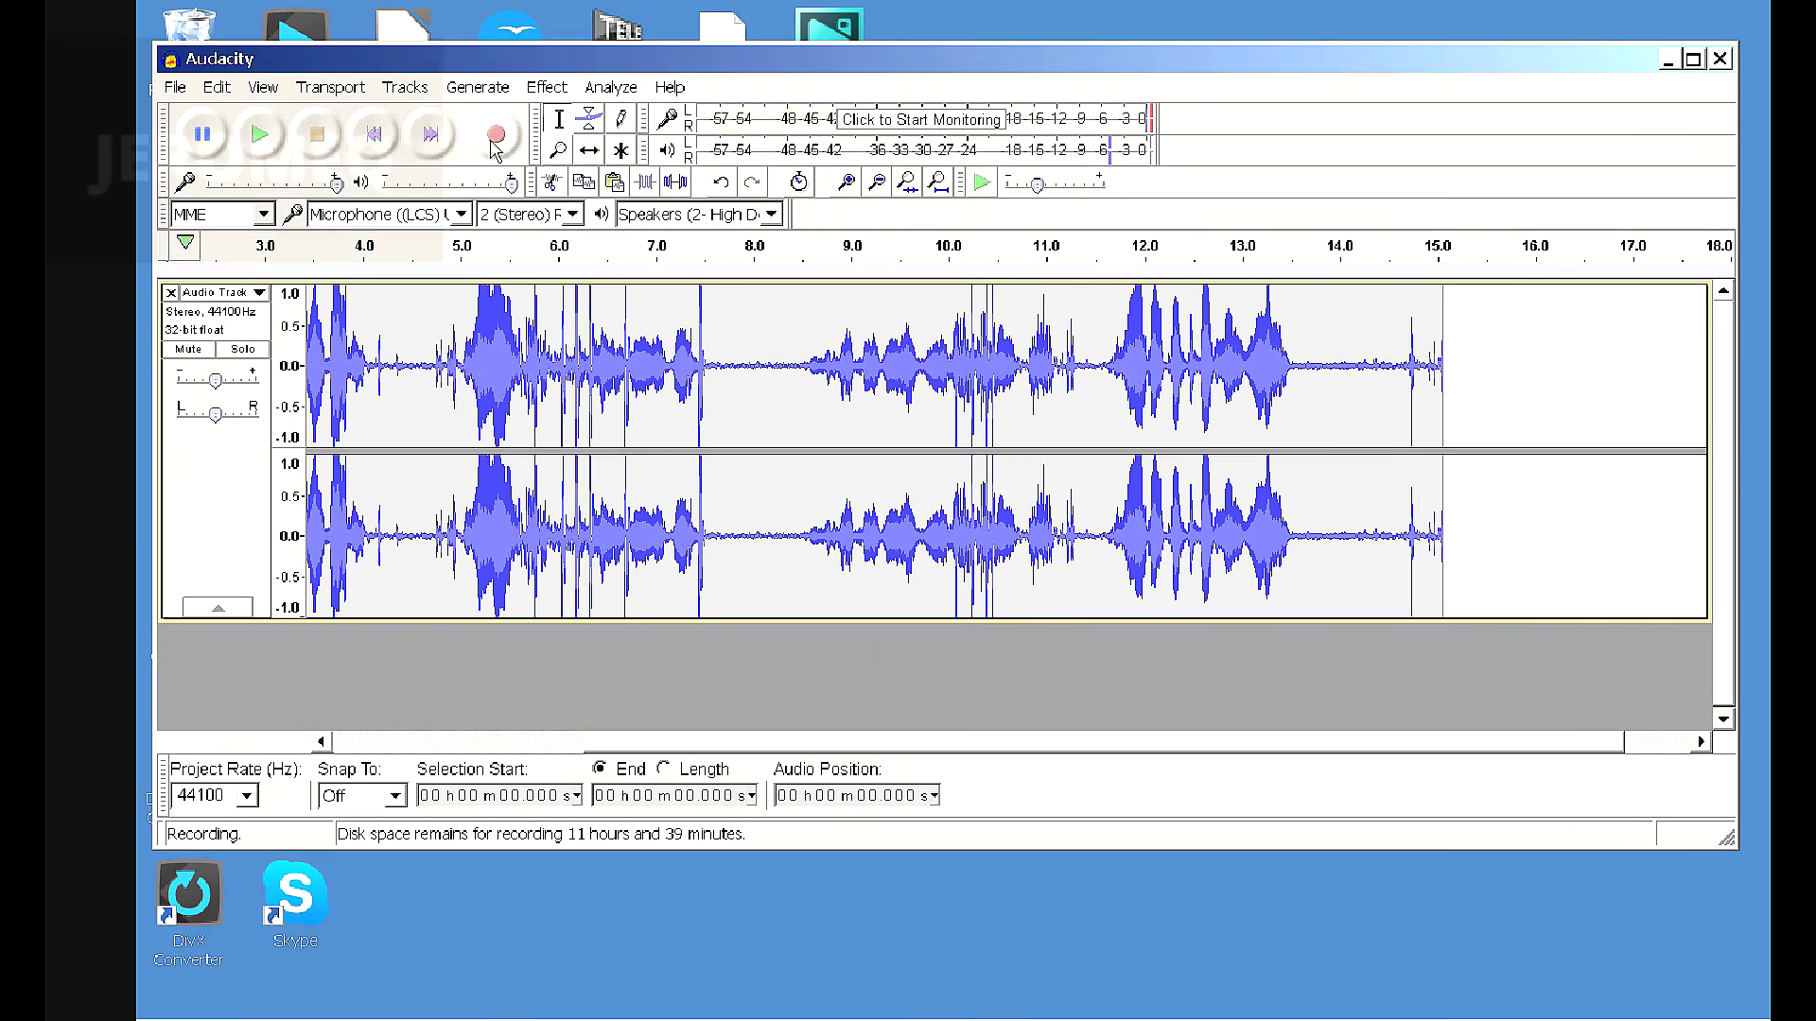